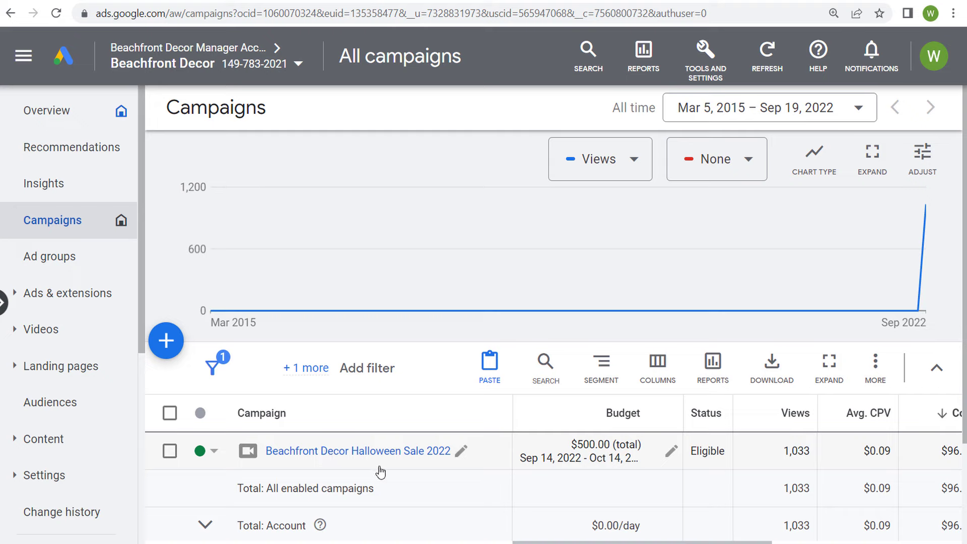
In the campaigns table's column settings, remove every removable column so only Campaign, Budget and Status are kept
{"action": "scroll", "coordinate": [738, 469], "scroll_direction": "right", "scroll_amount": 5}
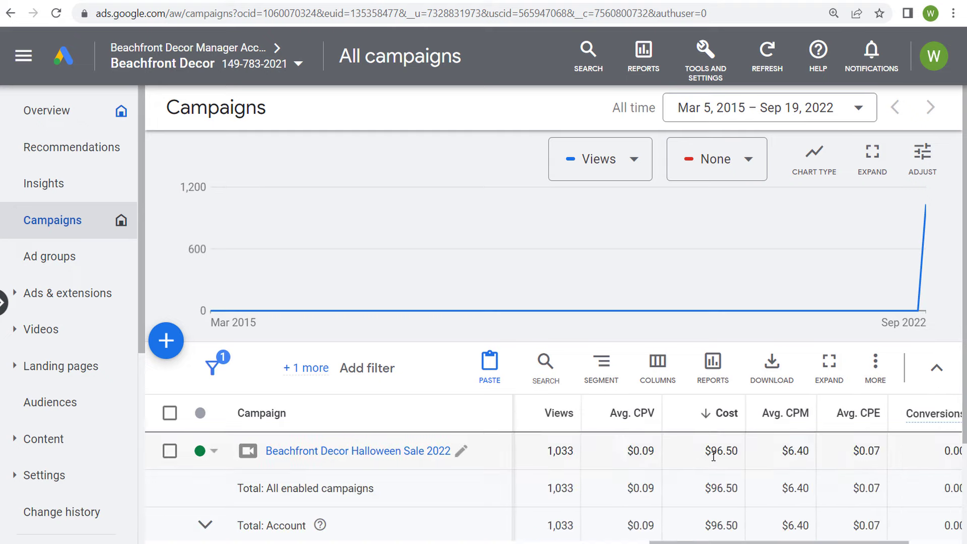
{"action": "mouse_move", "coordinate": [734, 417]}
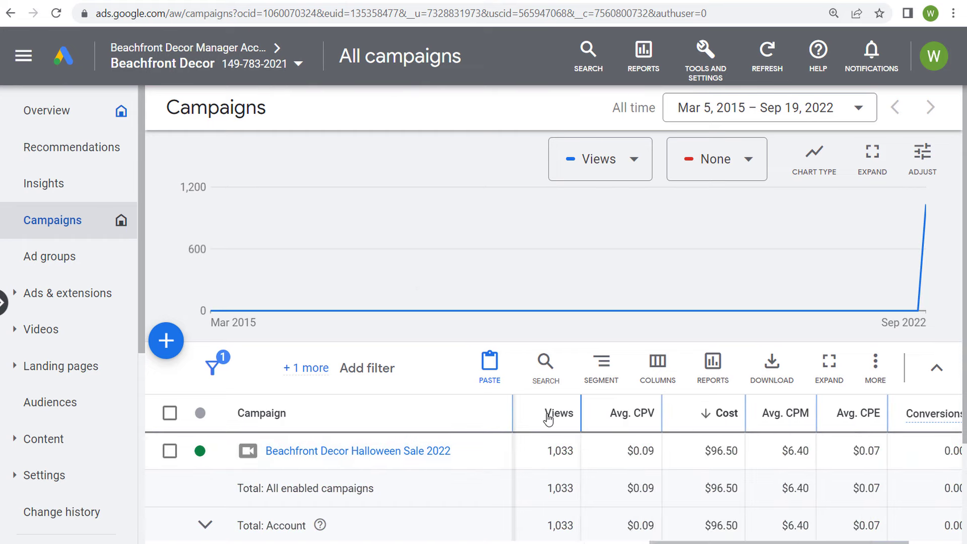
{"action": "mouse_move", "coordinate": [543, 417]}
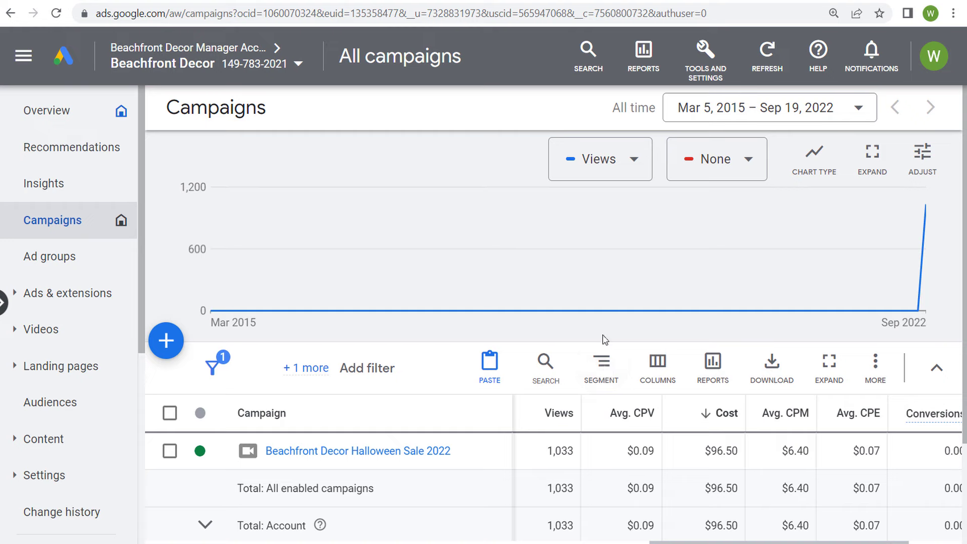
{"action": "left_click", "coordinate": [655, 366]}
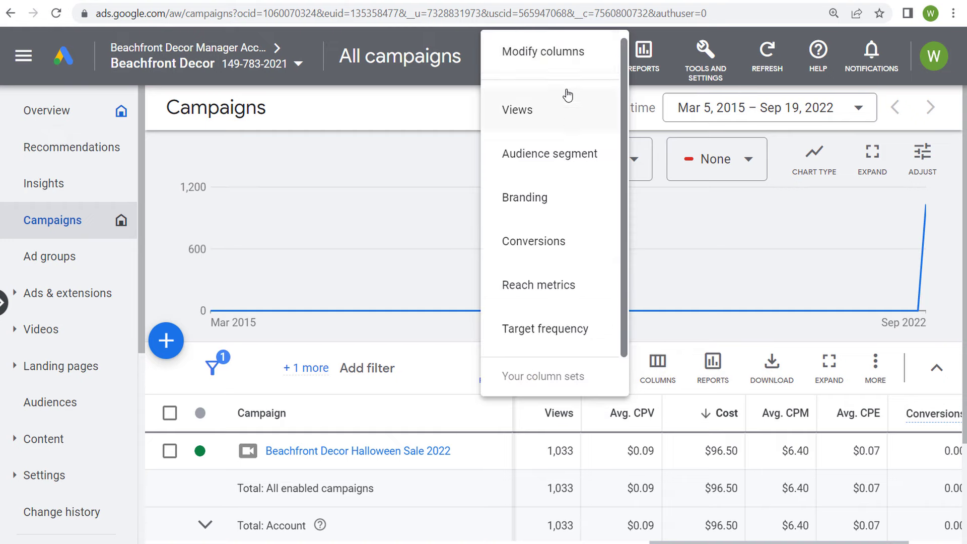
{"action": "left_click", "coordinate": [564, 56]}
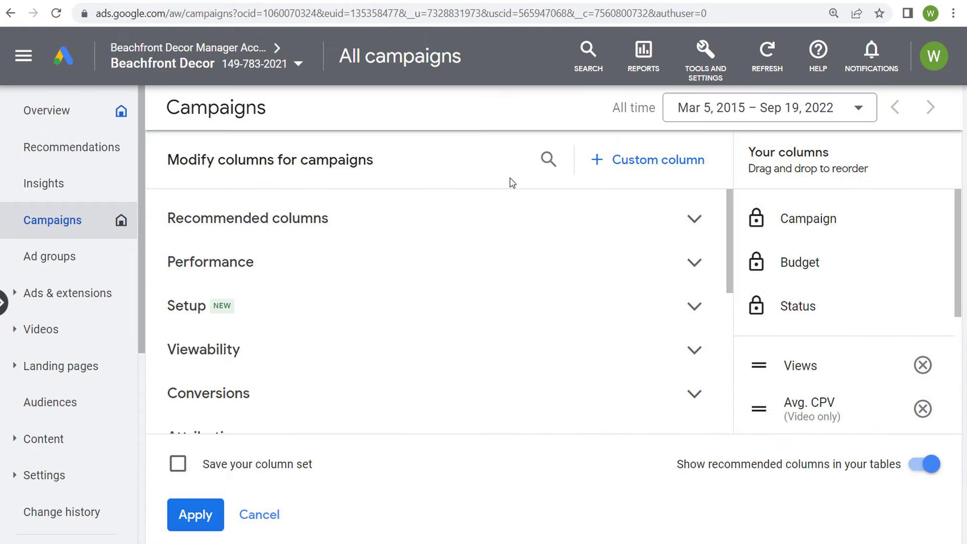
{"action": "scroll", "coordinate": [936, 281], "scroll_direction": "down", "scroll_amount": 2}
{"action": "left_click", "coordinate": [923, 292]}
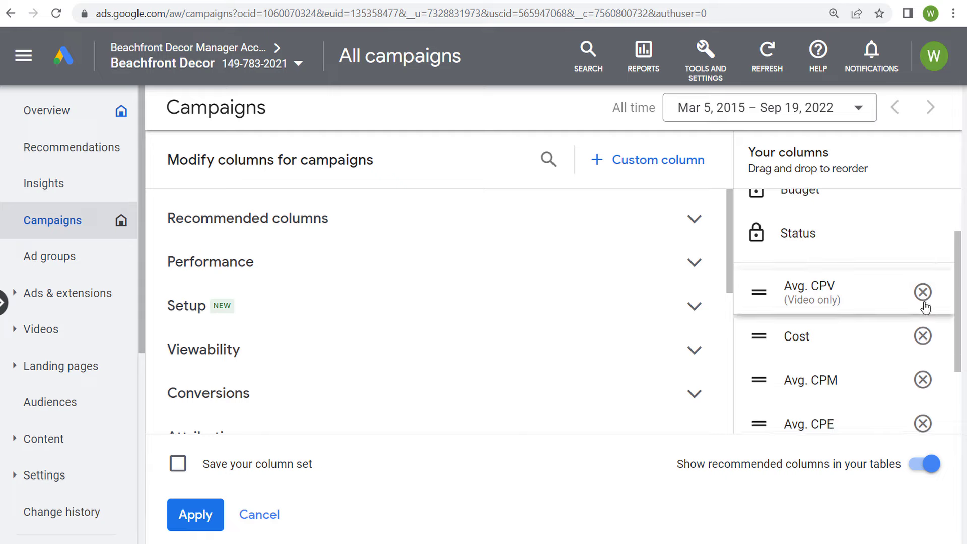
{"action": "left_click", "coordinate": [923, 293]}
{"action": "left_click", "coordinate": [923, 293]}
{"action": "left_click", "coordinate": [923, 307]}
{"action": "left_click", "coordinate": [923, 315]}
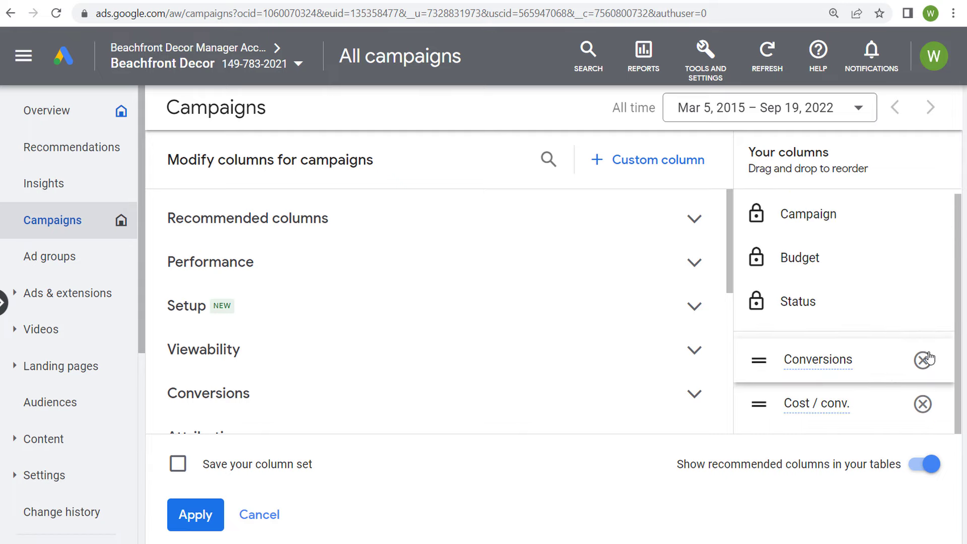
{"action": "left_click", "coordinate": [923, 359]}
{"action": "left_click", "coordinate": [928, 365]}
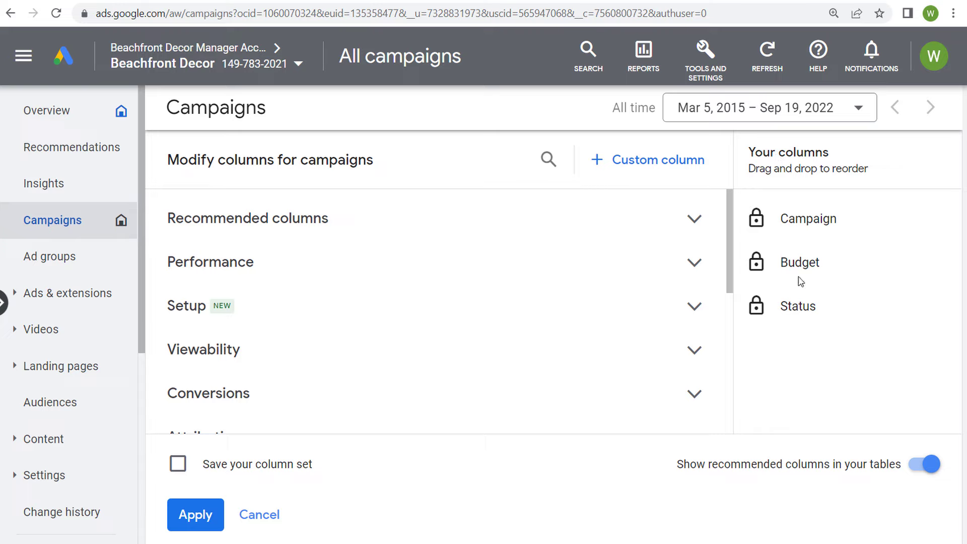
Add the recommended columns Conversions, Cost / conv., Conv. rate and Optimization score, and apply them to the campaigns table
{"action": "left_click", "coordinate": [695, 217]}
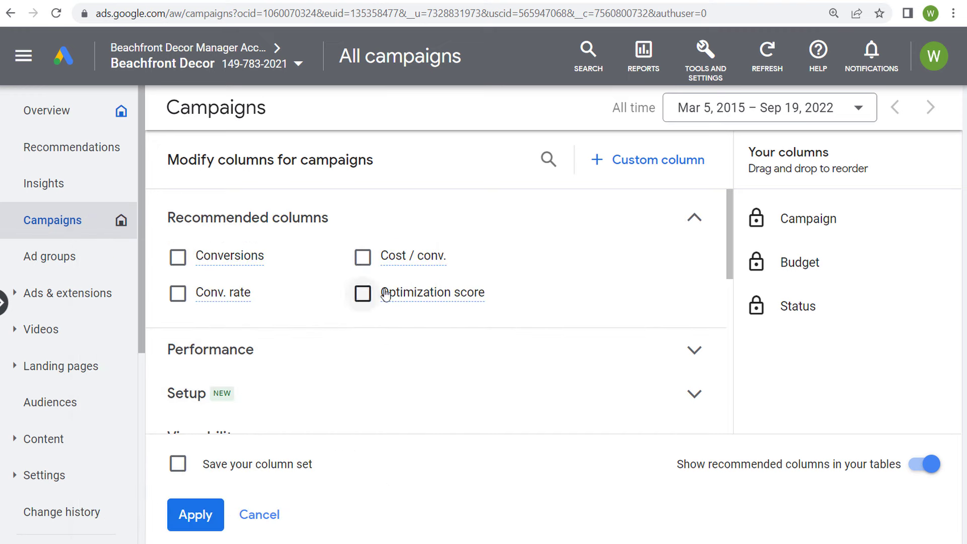
{"action": "mouse_move", "coordinate": [435, 298]}
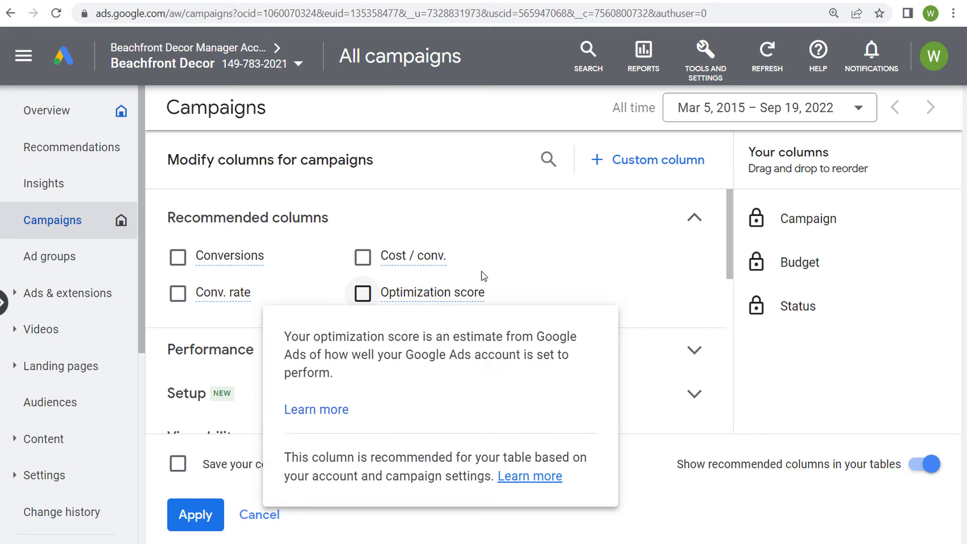
{"action": "left_click", "coordinate": [178, 258]}
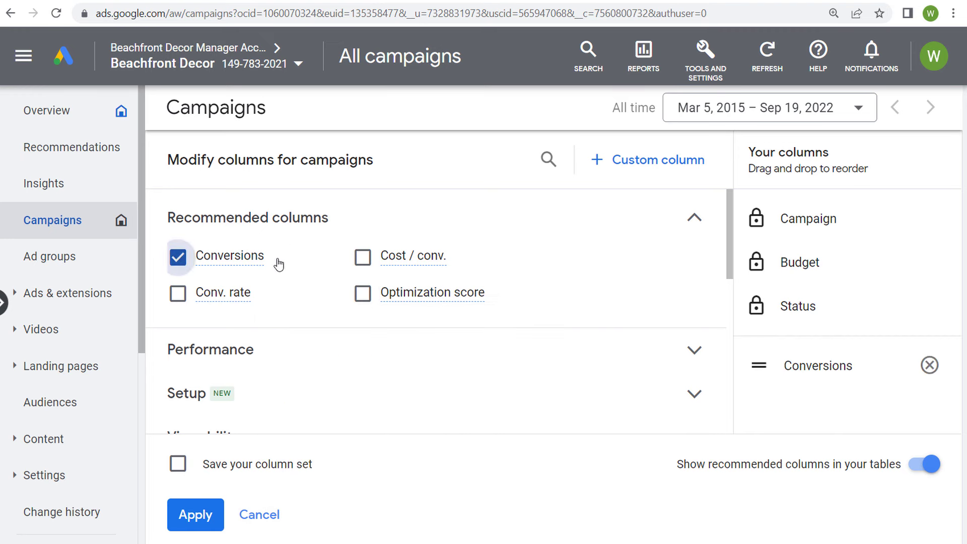
{"action": "left_click", "coordinate": [362, 258]}
{"action": "left_click", "coordinate": [178, 293]}
{"action": "left_click", "coordinate": [364, 294]}
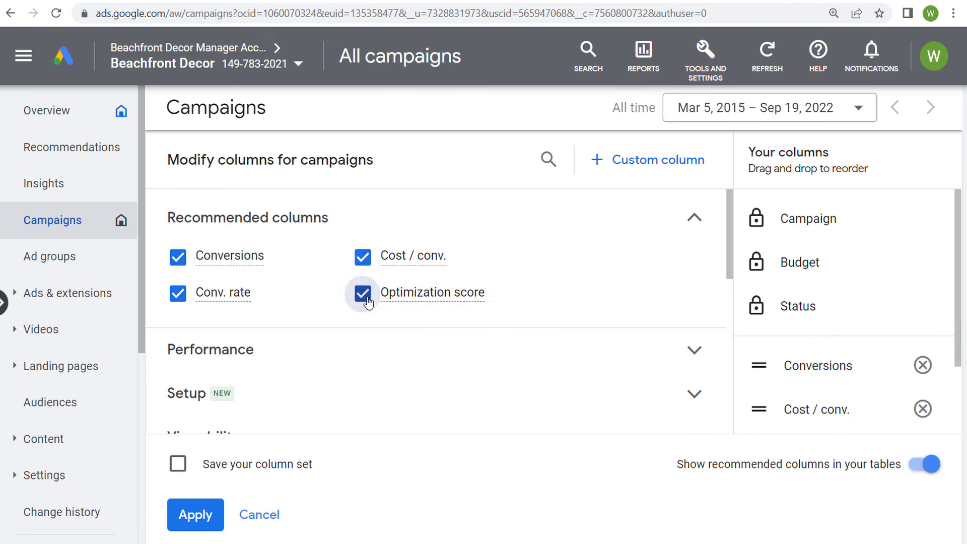
{"action": "left_click", "coordinate": [696, 225]}
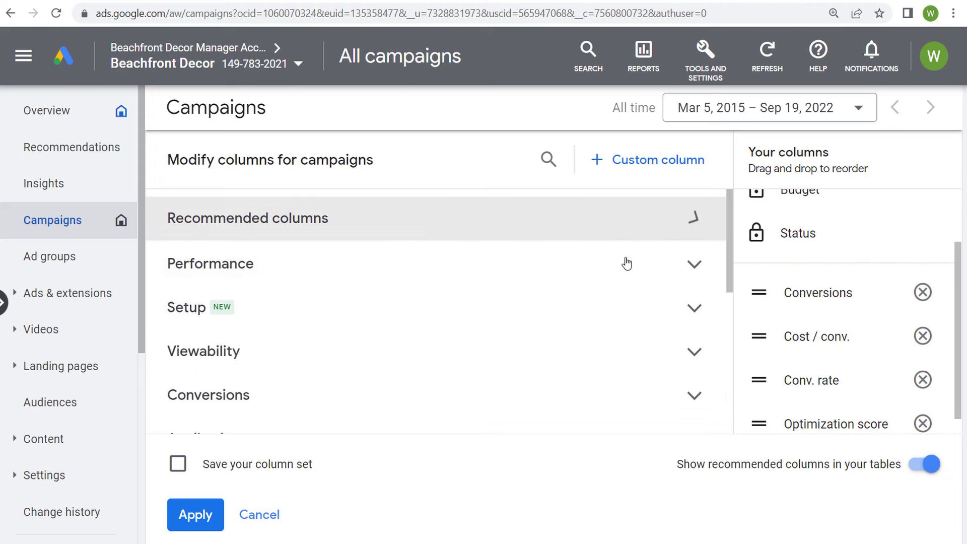
{"action": "left_click", "coordinate": [195, 514]}
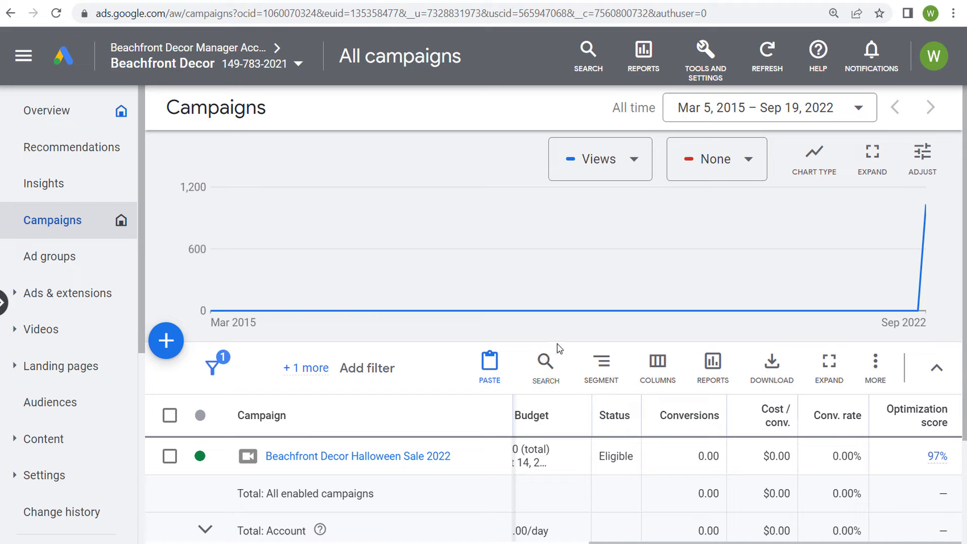
Apply the preset Views column set to the campaigns table and review its metrics through the video played percentages
{"action": "left_click", "coordinate": [656, 360]}
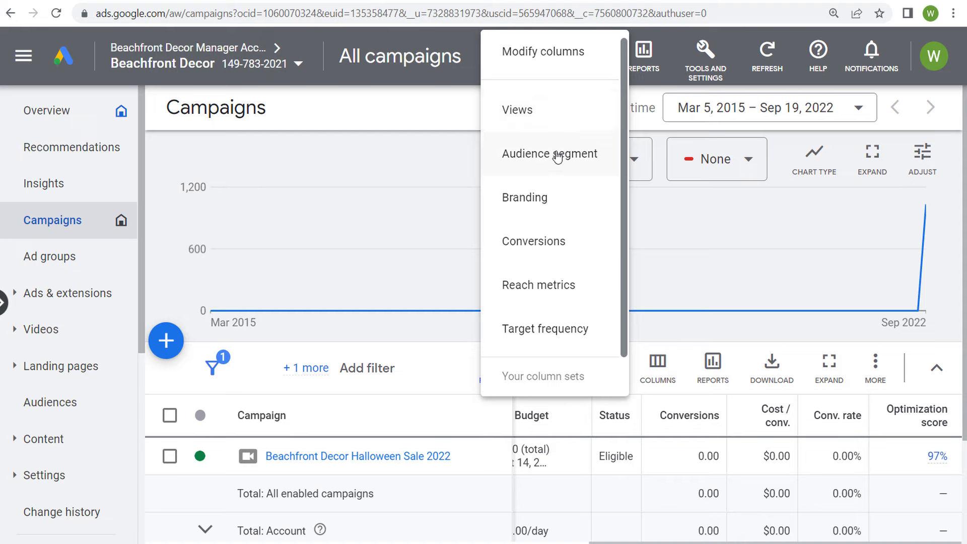
{"action": "left_click", "coordinate": [555, 118]}
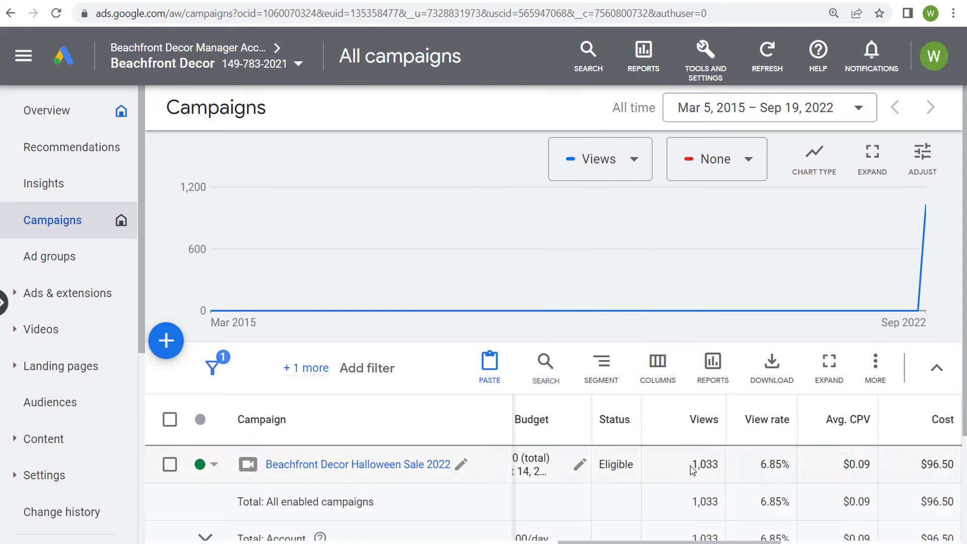
{"action": "double_click", "coordinate": [693, 466]}
{"action": "left_click_drag", "start_coordinate": [755, 540], "coordinate": [907, 532]}
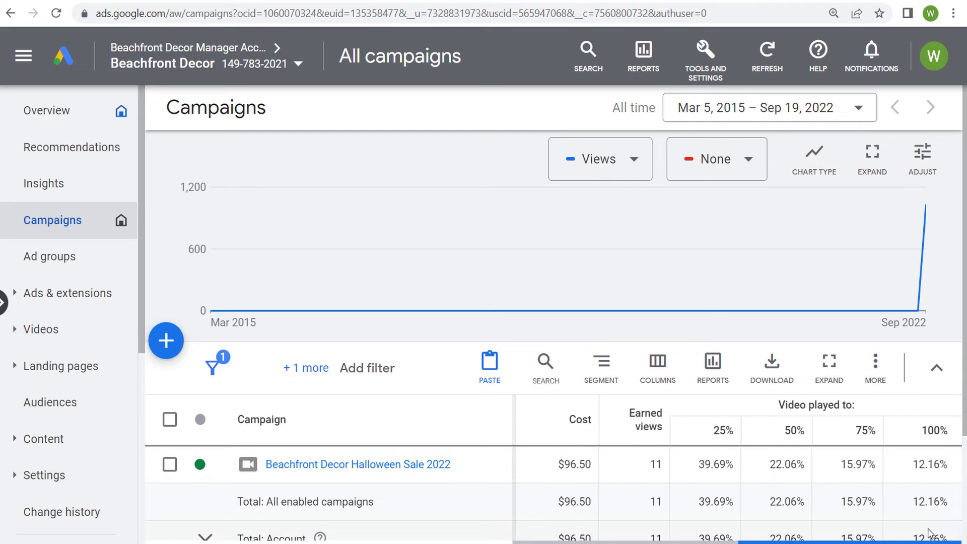
{"action": "left_click_drag", "start_coordinate": [956, 470], "coordinate": [734, 492]}
{"action": "left_click_drag", "start_coordinate": [781, 540], "coordinate": [557, 540]}
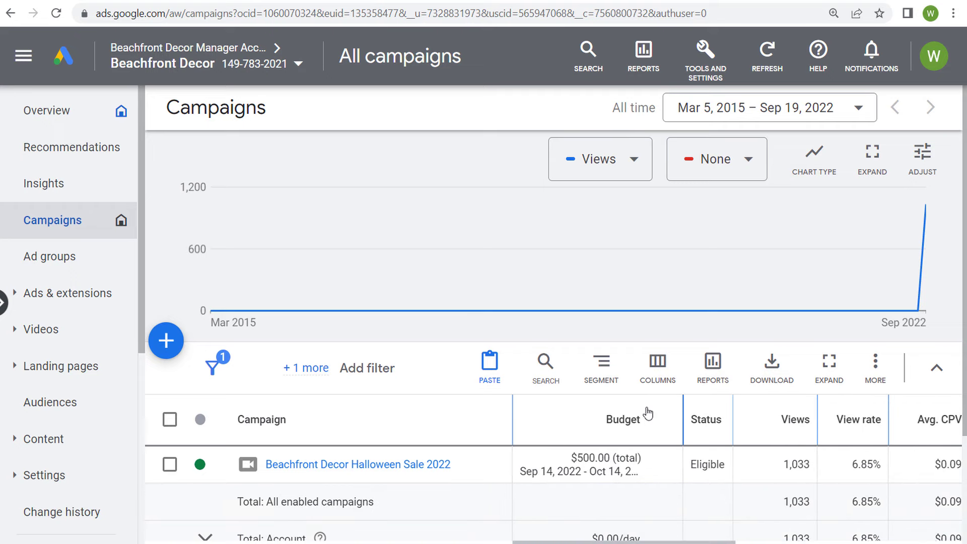
Remove Views, View rate, Avg. CPV, Cost, Earned views and Video played to from the campaigns table's column selection
{"action": "left_click", "coordinate": [658, 374]}
{"action": "left_click", "coordinate": [546, 52]}
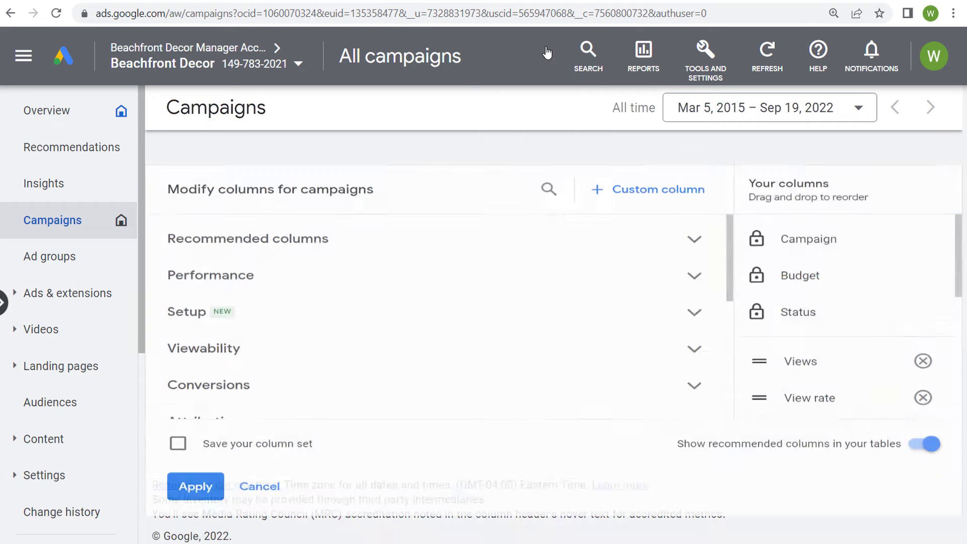
{"action": "scroll", "coordinate": [877, 272], "scroll_direction": "down", "scroll_amount": 7}
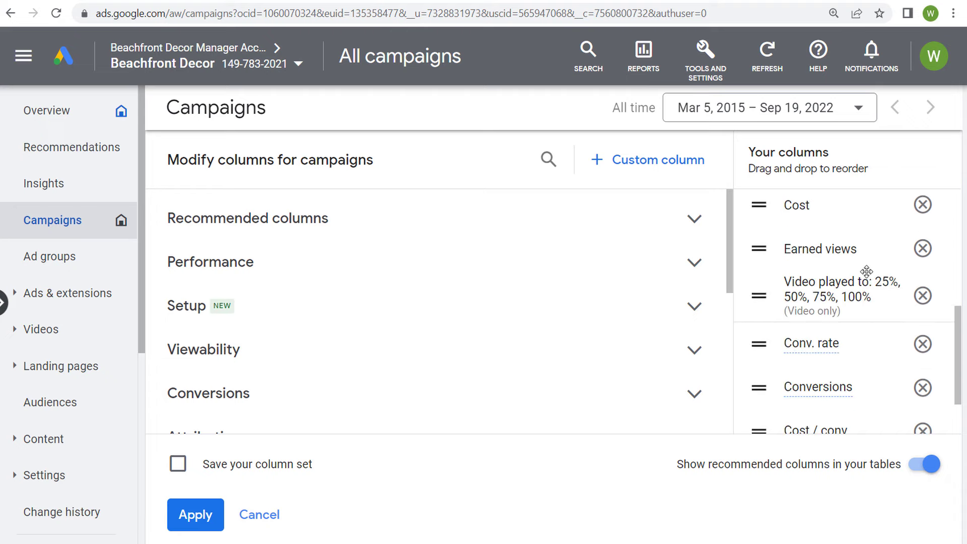
{"action": "scroll", "coordinate": [856, 311], "scroll_direction": "up", "scroll_amount": 6}
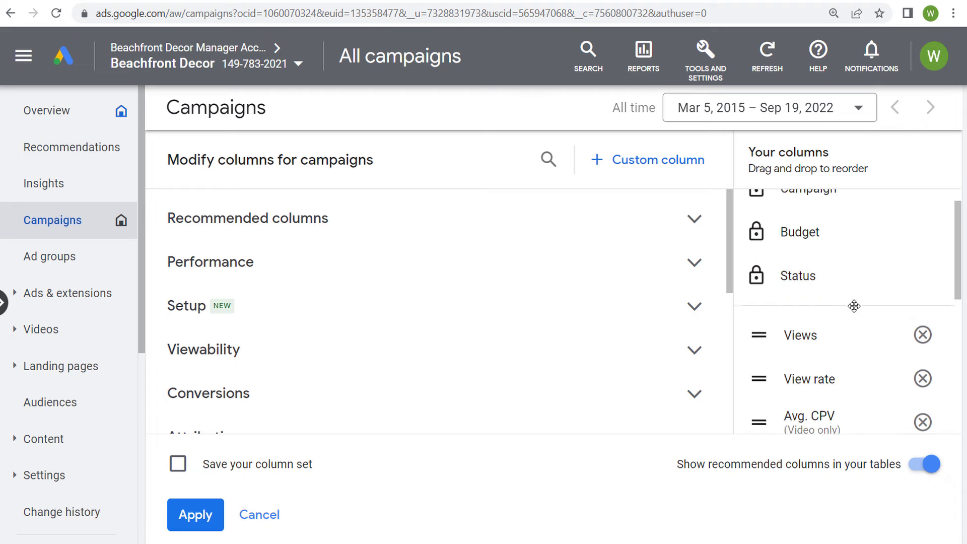
{"action": "left_click", "coordinate": [923, 292]}
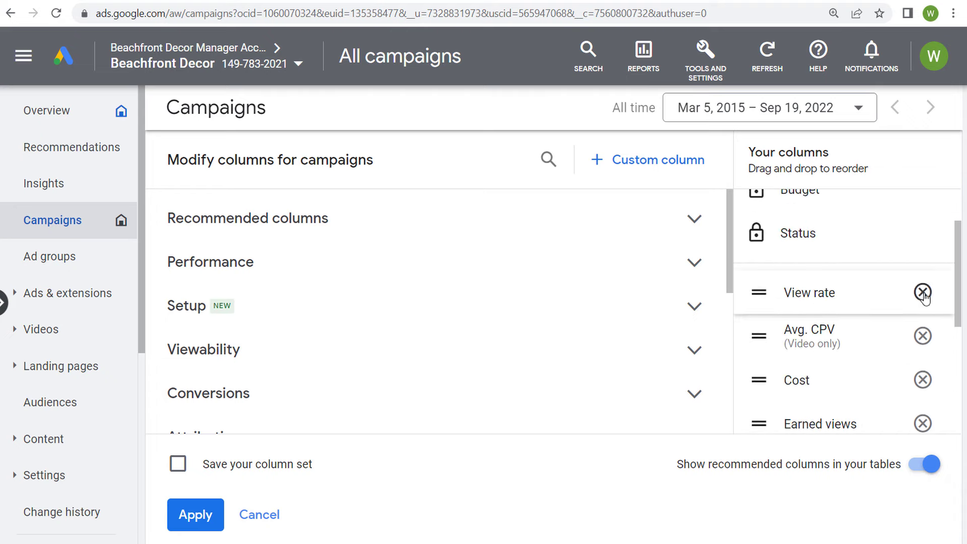
{"action": "left_click", "coordinate": [923, 292]}
{"action": "left_click", "coordinate": [923, 292]}
{"action": "left_click", "coordinate": [923, 292]}
{"action": "left_click", "coordinate": [923, 292]}
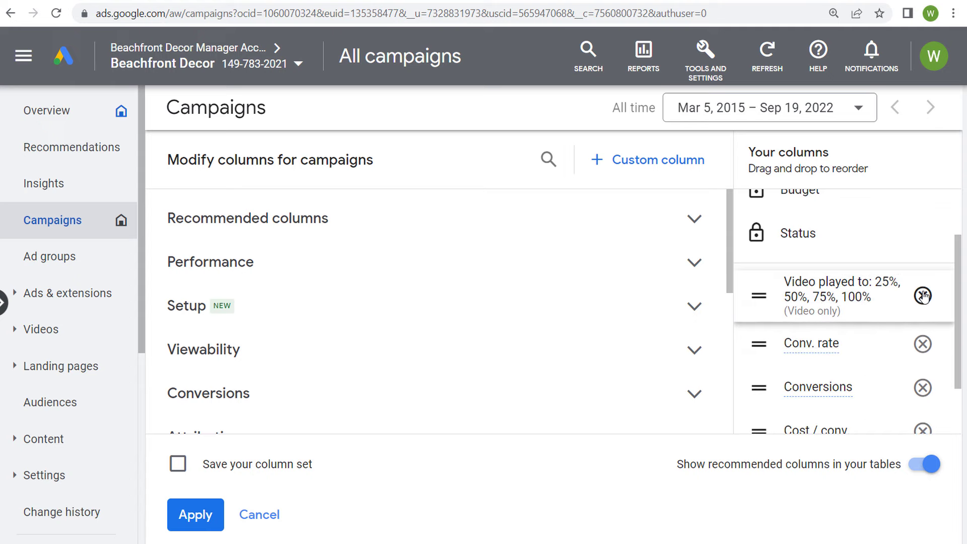
{"action": "left_click", "coordinate": [923, 292]}
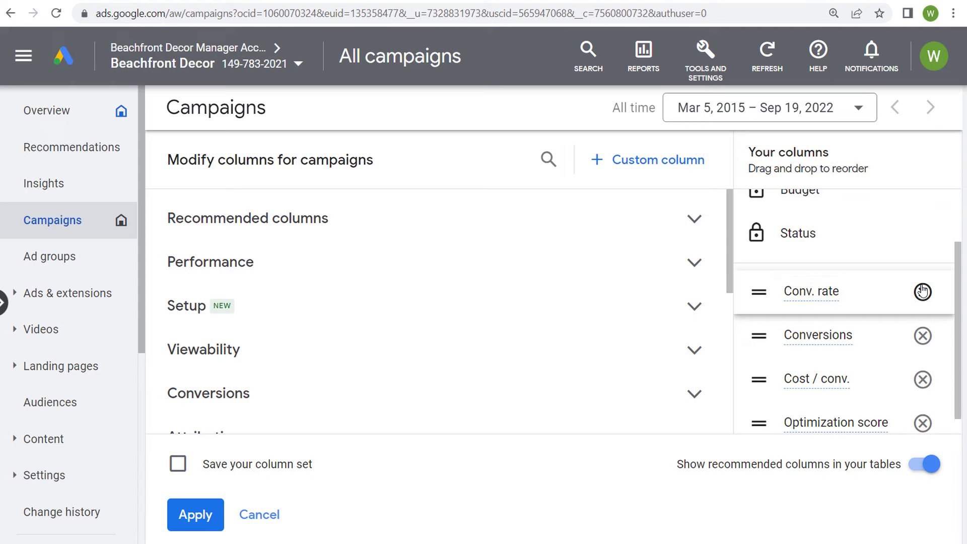
Add the Performance columns Cost, Clicks, Impr. and CTR to the campaigns table's column selection
{"action": "left_click", "coordinate": [369, 261]}
{"action": "scroll", "coordinate": [534, 304], "scroll_direction": "down", "scroll_amount": 3}
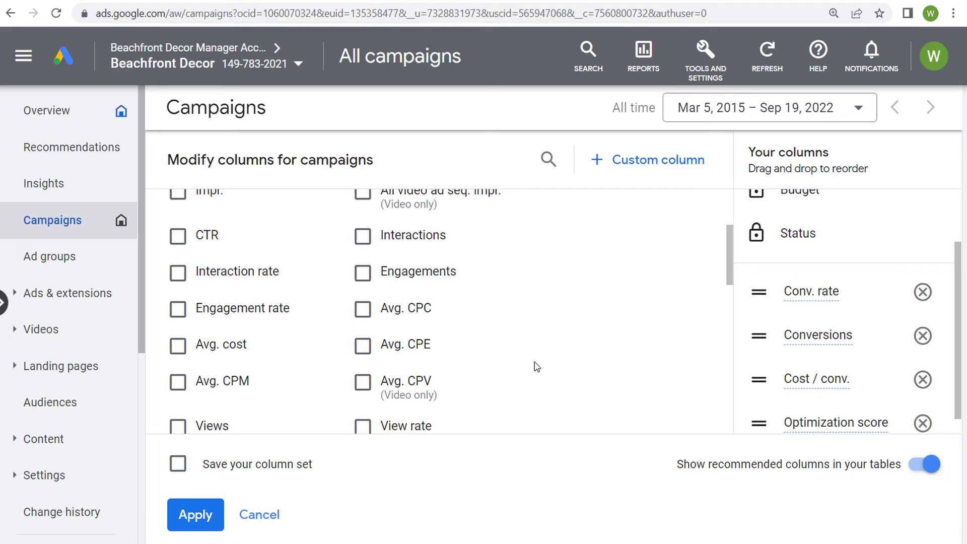
{"action": "scroll", "coordinate": [531, 331], "scroll_direction": "up", "scroll_amount": 2}
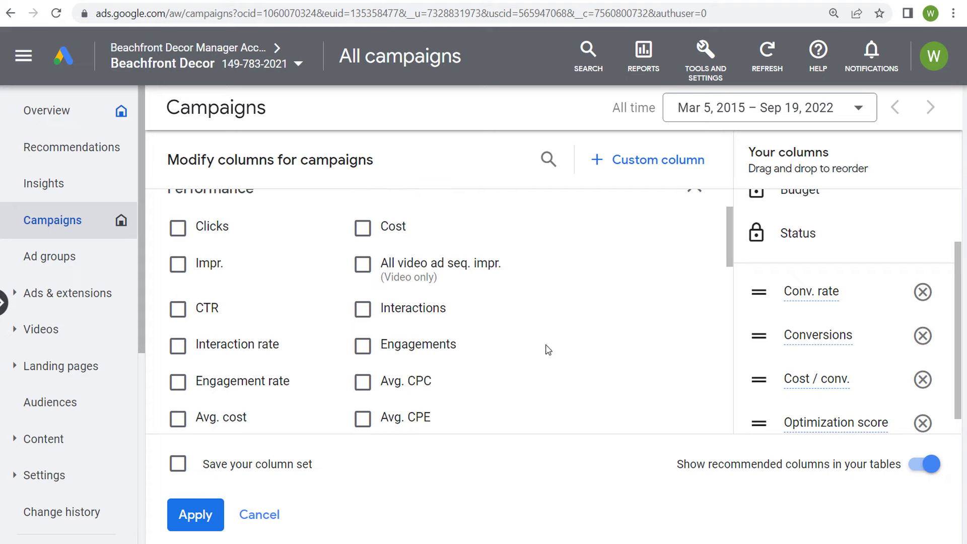
{"action": "left_click", "coordinate": [363, 227]}
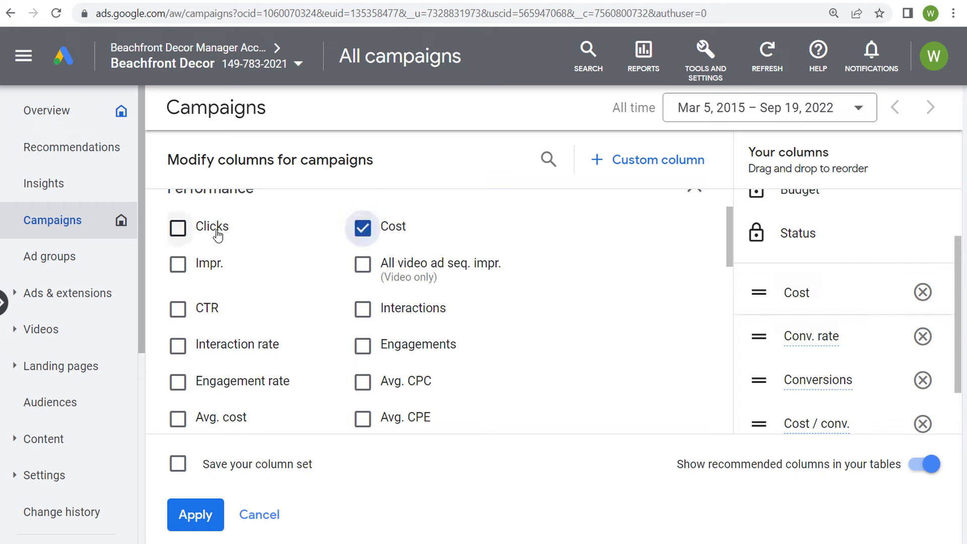
{"action": "left_click", "coordinate": [177, 228]}
{"action": "left_click", "coordinate": [177, 264]}
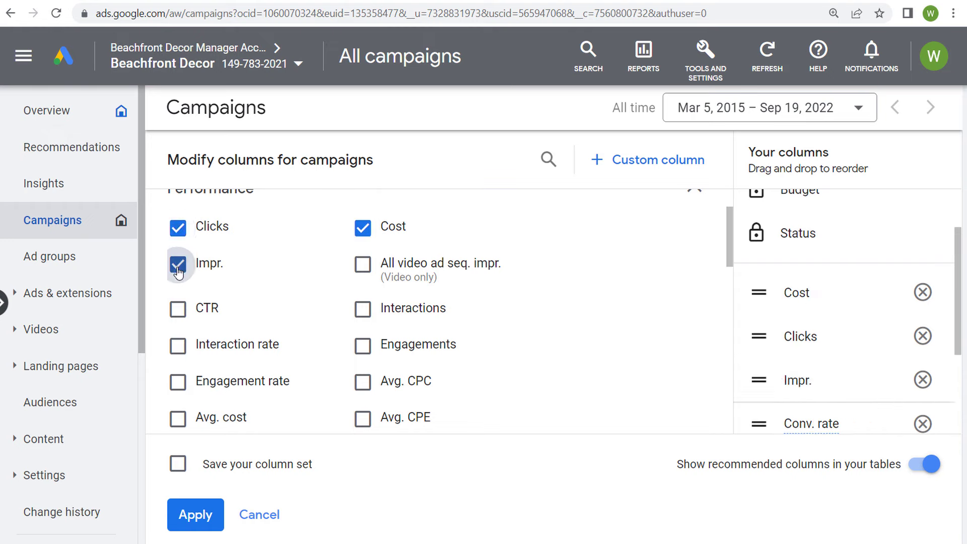
{"action": "left_click", "coordinate": [177, 310]}
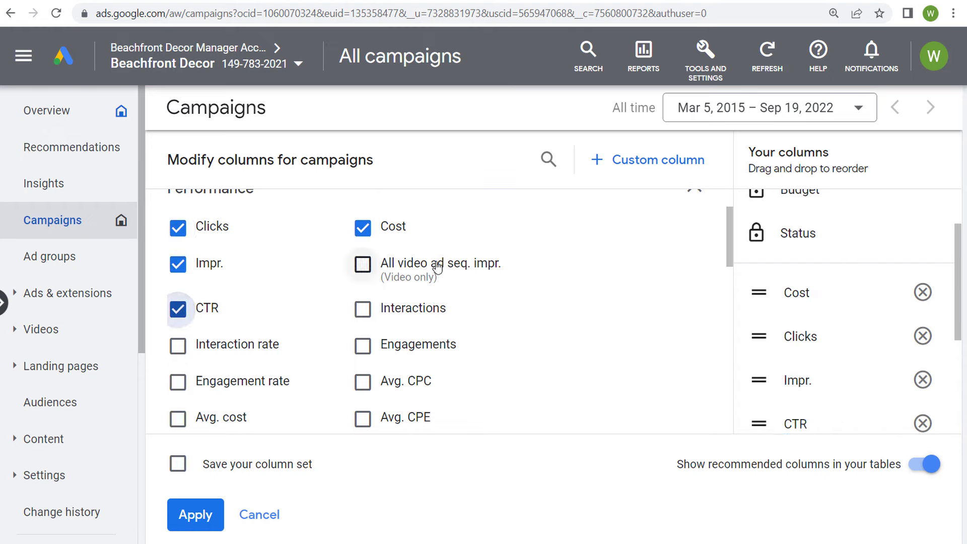
Add the Performance columns All video ad seq. impr., Interactions, Interaction rate and Avg. CPC to the column selection
{"action": "mouse_move", "coordinate": [428, 267]}
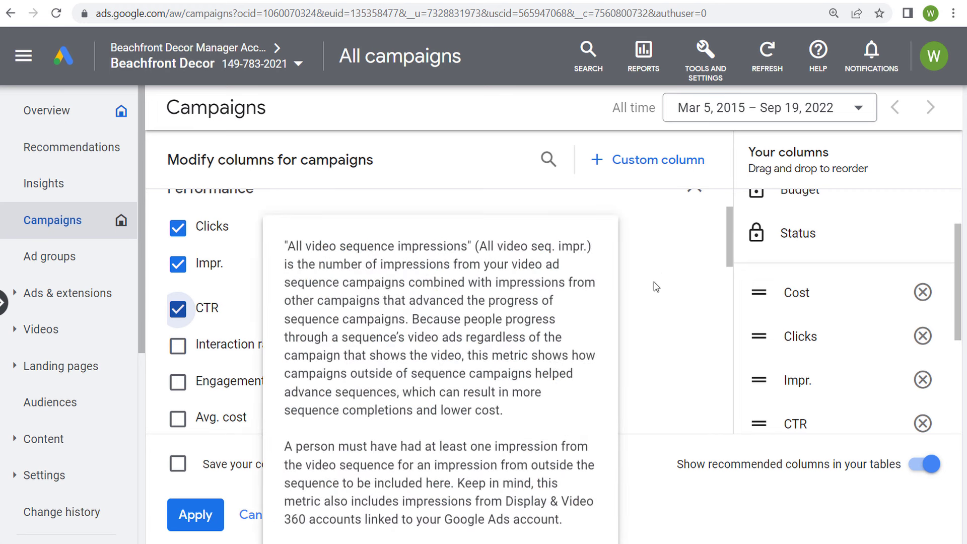
{"action": "mouse_move", "coordinate": [369, 268]}
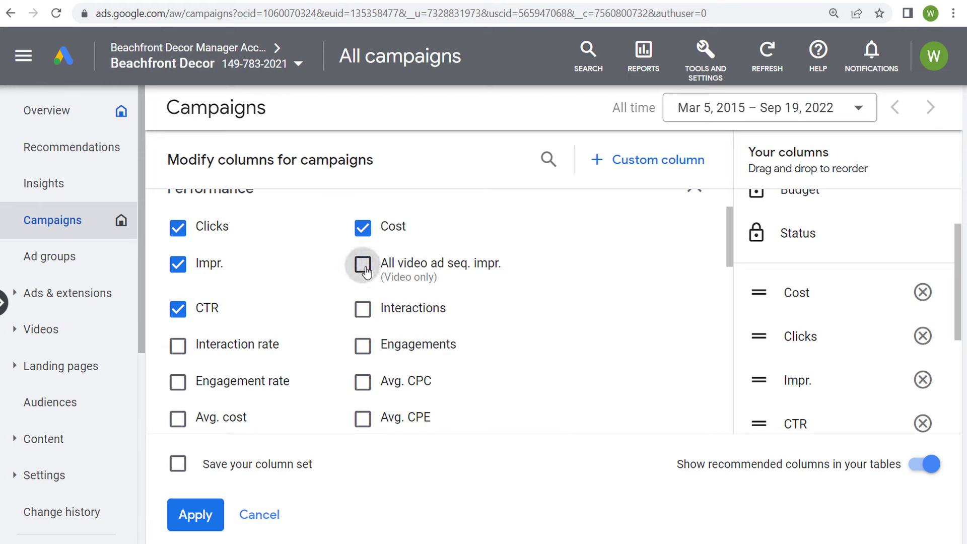
{"action": "left_click", "coordinate": [364, 267]}
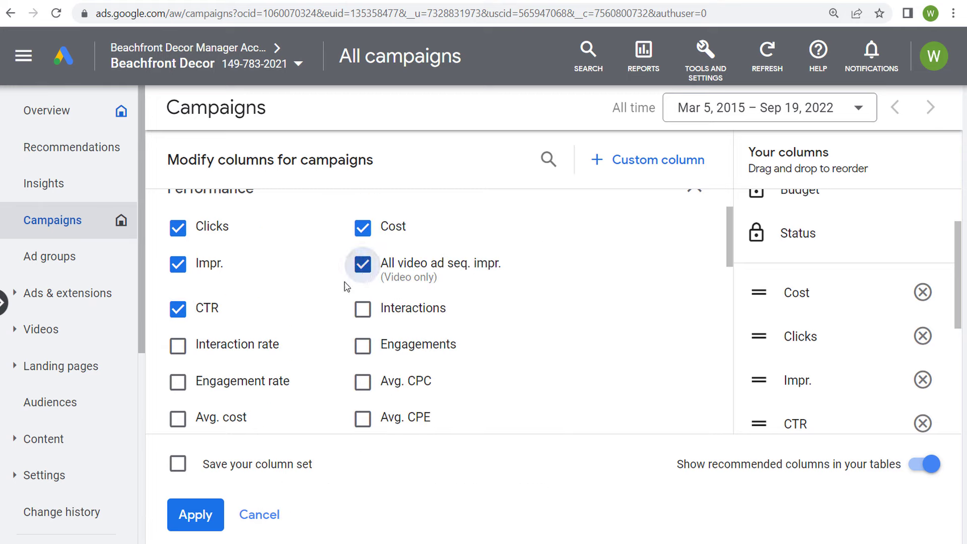
{"action": "left_click", "coordinate": [362, 310]}
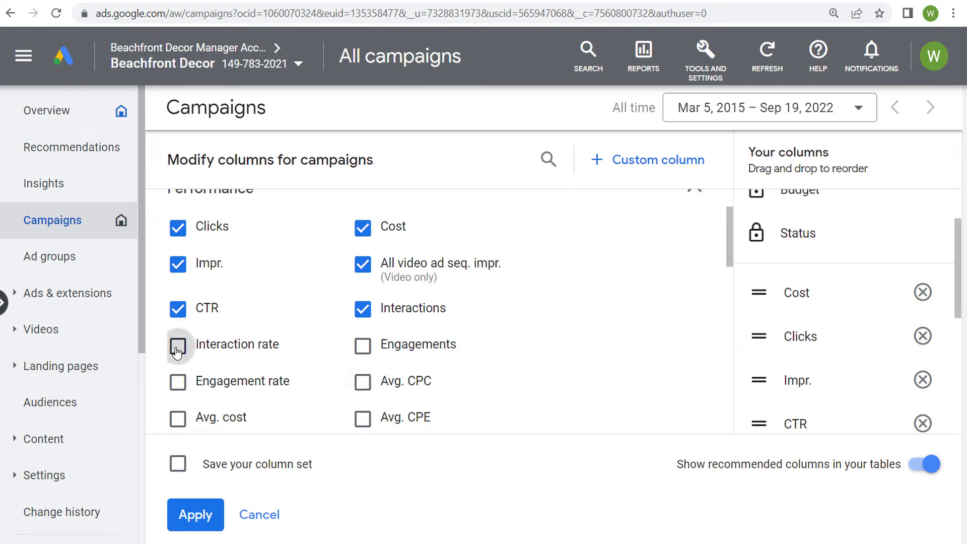
{"action": "left_click", "coordinate": [179, 345]}
{"action": "scroll", "coordinate": [567, 295], "scroll_direction": "down", "scroll_amount": 2}
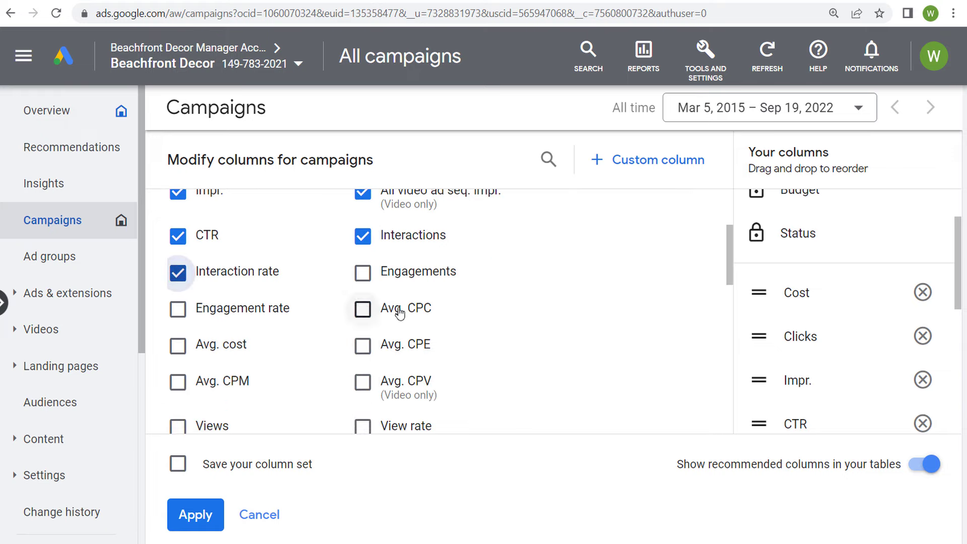
{"action": "left_click", "coordinate": [363, 310]}
{"action": "scroll", "coordinate": [494, 292], "scroll_direction": "down", "scroll_amount": 2}
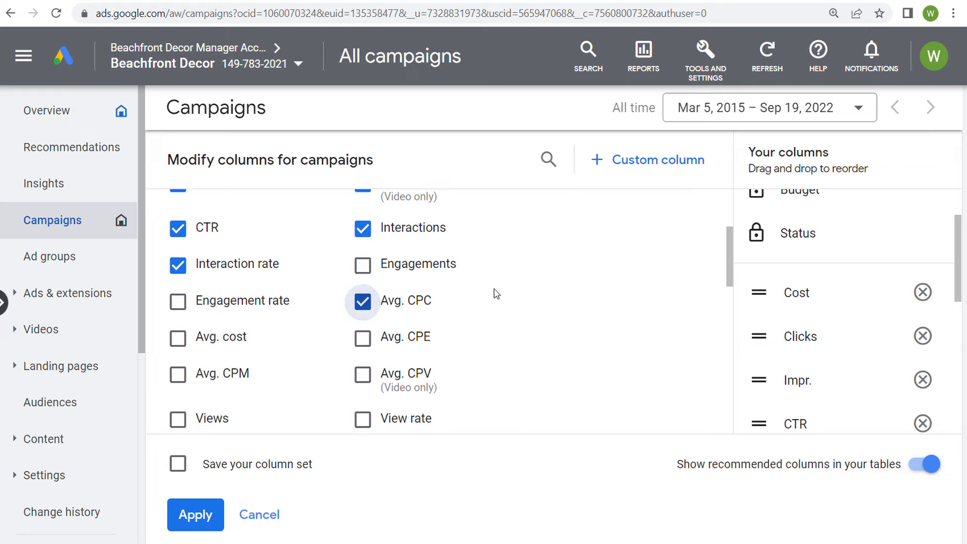
Add the Avg. CPV and Avg. CPE columns, and replace Interactions and Interaction rate with Engagements and Engagement rate
{"action": "left_click", "coordinate": [363, 309]}
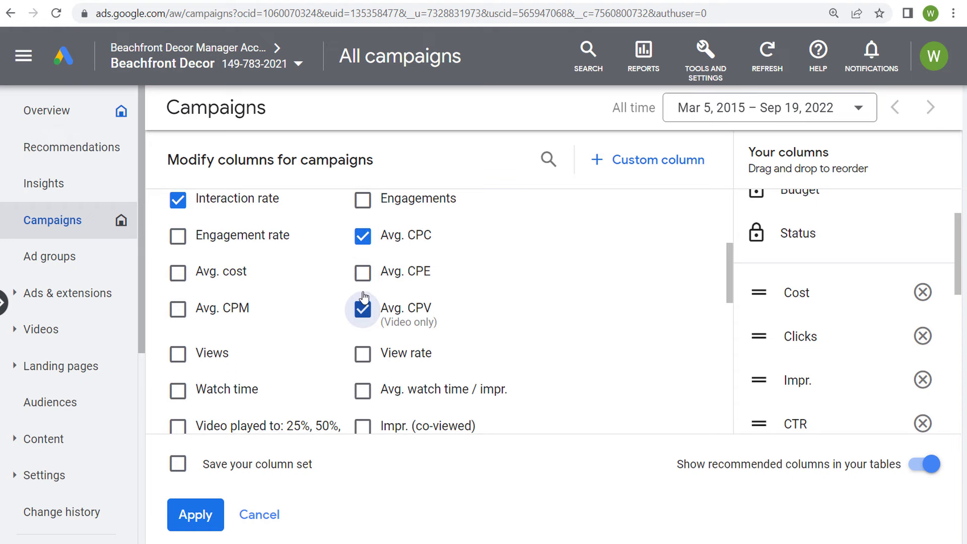
{"action": "left_click", "coordinate": [366, 274]}
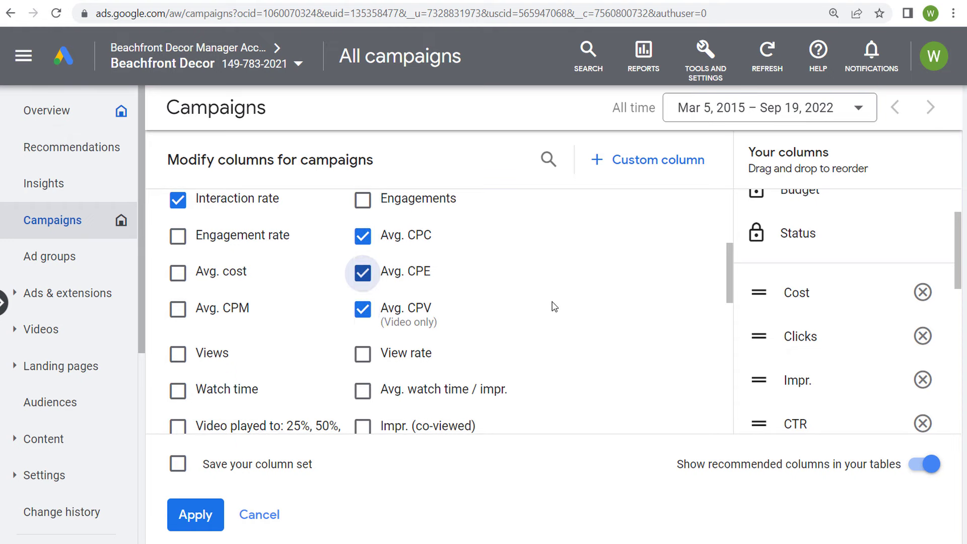
{"action": "scroll", "coordinate": [555, 307], "scroll_direction": "up", "scroll_amount": 2}
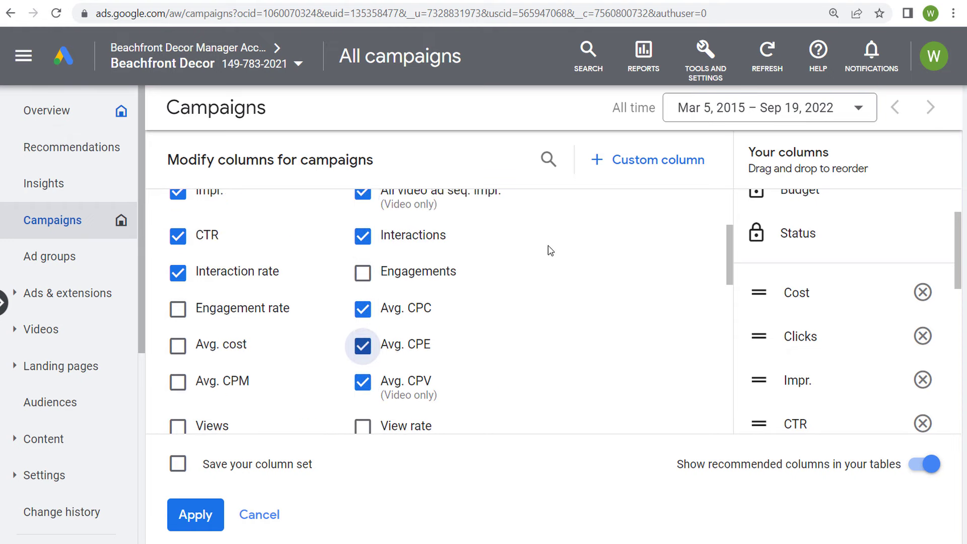
{"action": "left_click", "coordinate": [362, 237]}
{"action": "left_click", "coordinate": [177, 273]}
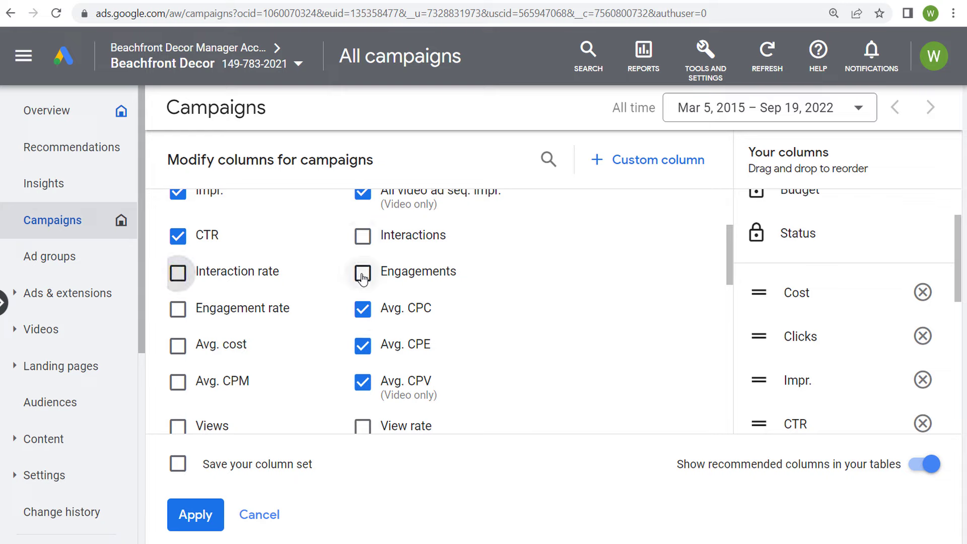
{"action": "left_click", "coordinate": [363, 272]}
{"action": "left_click", "coordinate": [177, 309]}
Add the Performance columns View rate, Avg. watch time / impr., Watch time, Views and Avg. CPM to the column selection
{"action": "scroll", "coordinate": [561, 296], "scroll_direction": "down", "scroll_amount": 2}
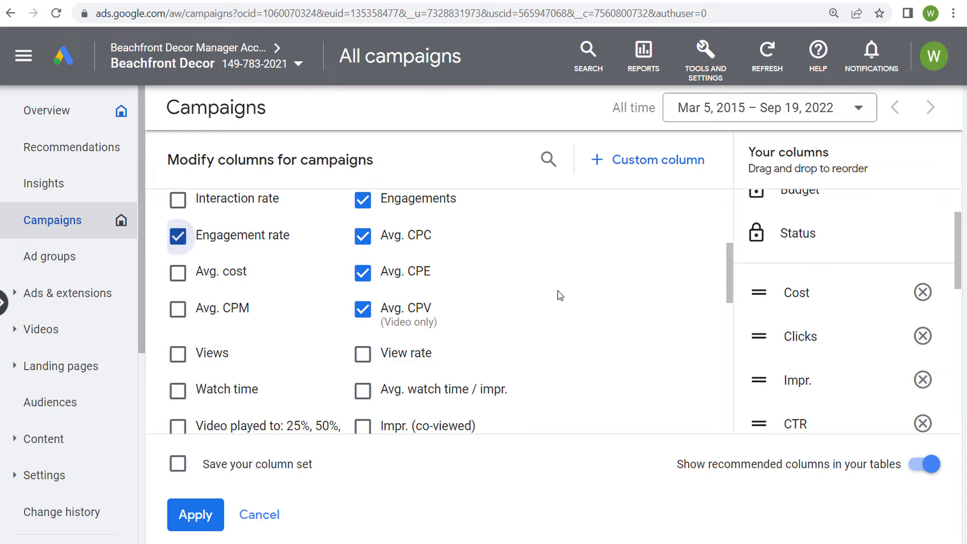
{"action": "left_click", "coordinate": [363, 354]}
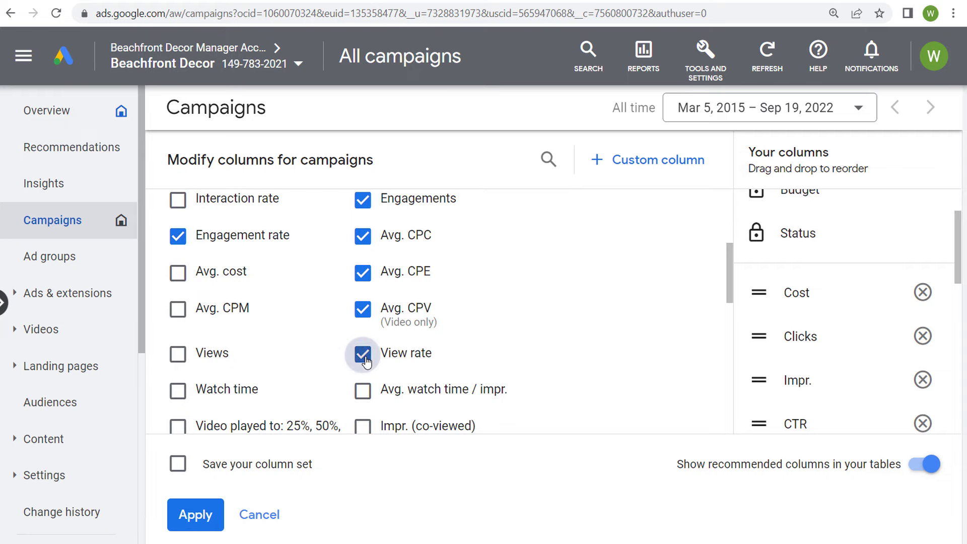
{"action": "left_click", "coordinate": [363, 391]}
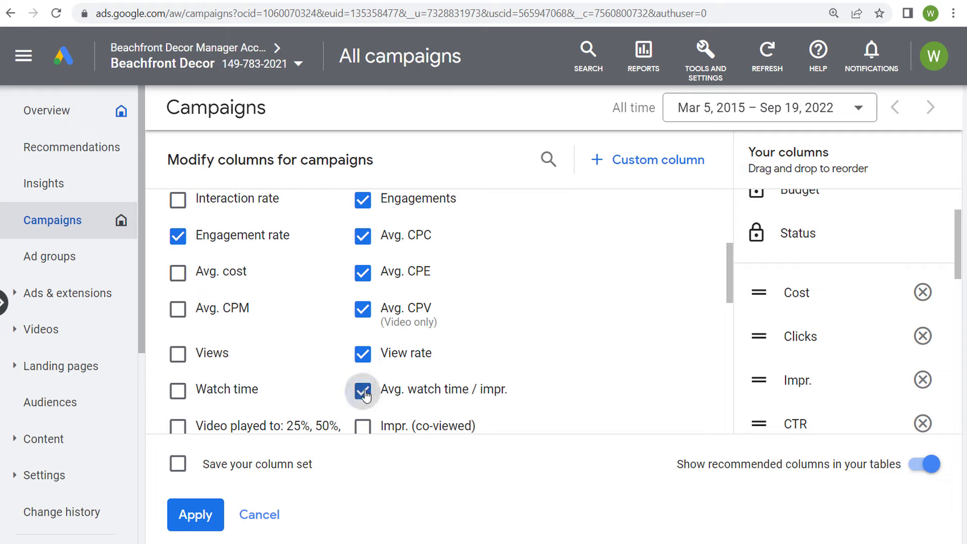
{"action": "left_click", "coordinate": [178, 391]}
{"action": "left_click", "coordinate": [177, 354]}
{"action": "left_click", "coordinate": [178, 309]}
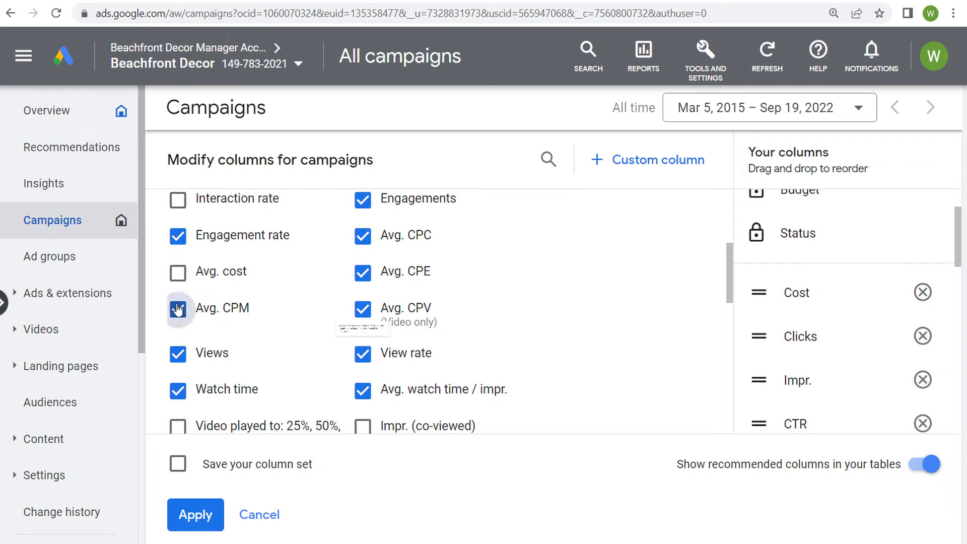
Add the Video played to: 25%, 50%, 75%, 100% column, read the Impr. (co-viewed) description and collapse the Performance group
{"action": "scroll", "coordinate": [598, 306], "scroll_direction": "down", "scroll_amount": 3}
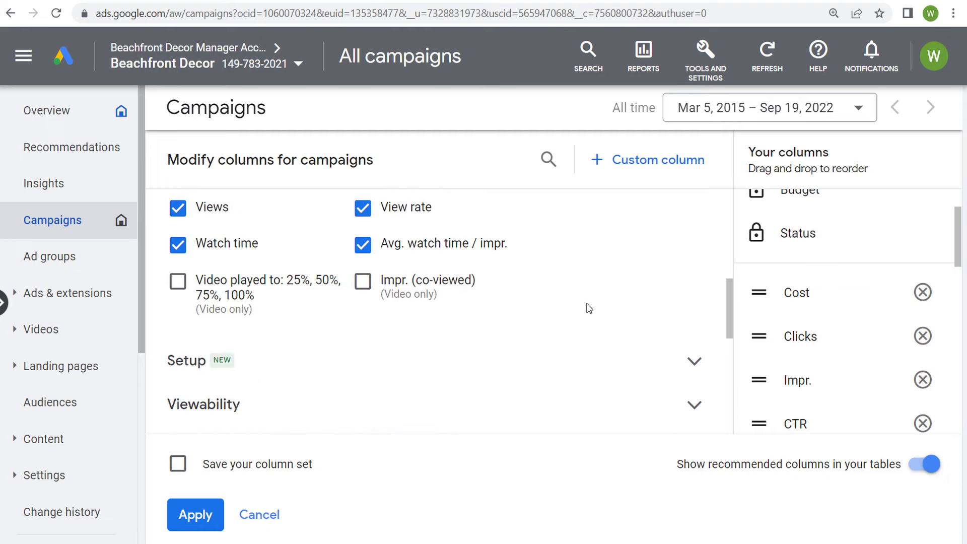
{"action": "left_click", "coordinate": [174, 283]}
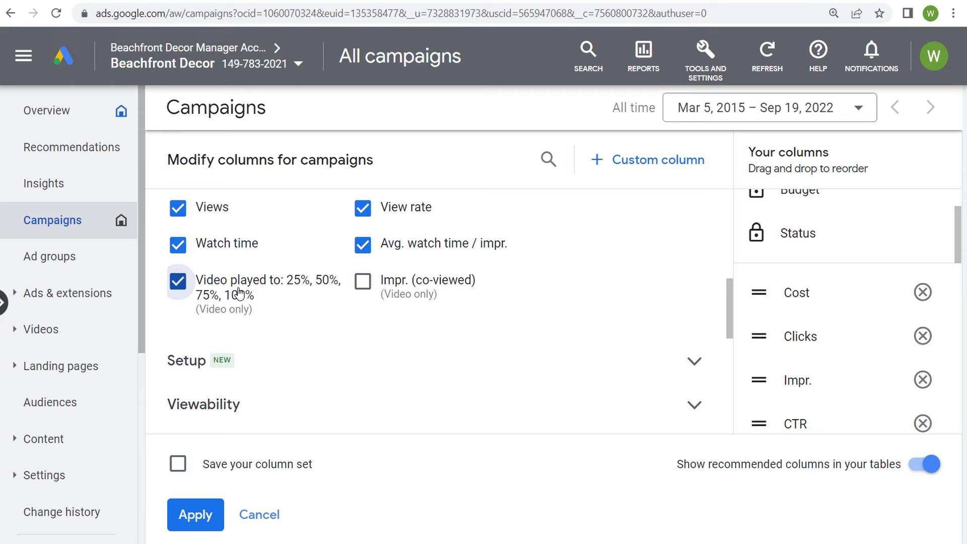
{"action": "mouse_move", "coordinate": [413, 290]}
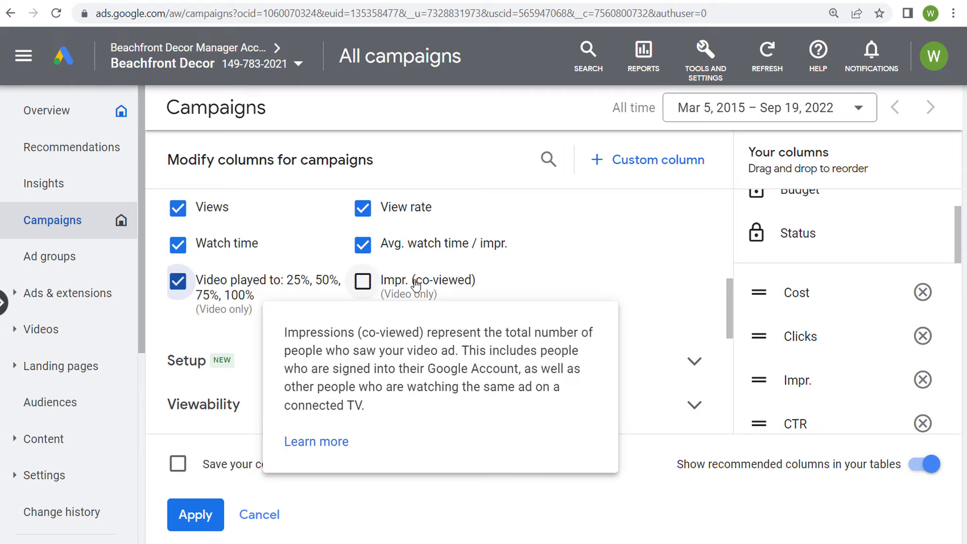
{"action": "left_click", "coordinate": [393, 285]}
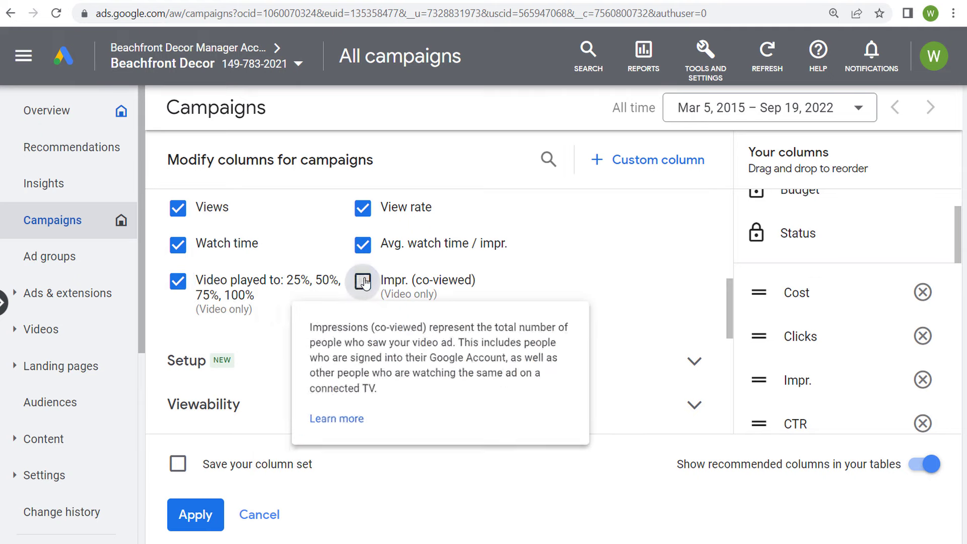
{"action": "scroll", "coordinate": [652, 281], "scroll_direction": "up", "scroll_amount": 10}
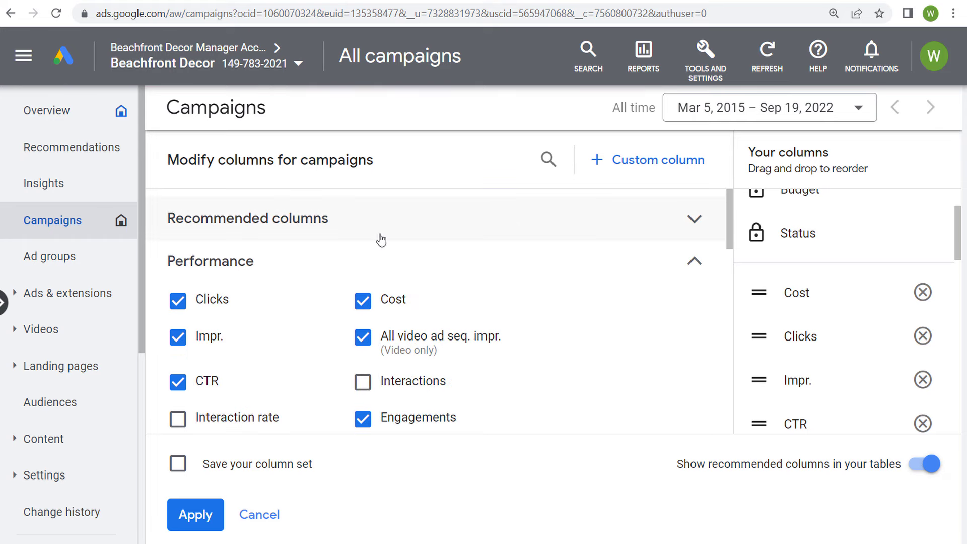
{"action": "left_click", "coordinate": [695, 264]}
Review the columns offered in the Setup and Viewability groups, including the description of disapproved ads
{"action": "scroll", "coordinate": [531, 307], "scroll_direction": "down", "scroll_amount": 2}
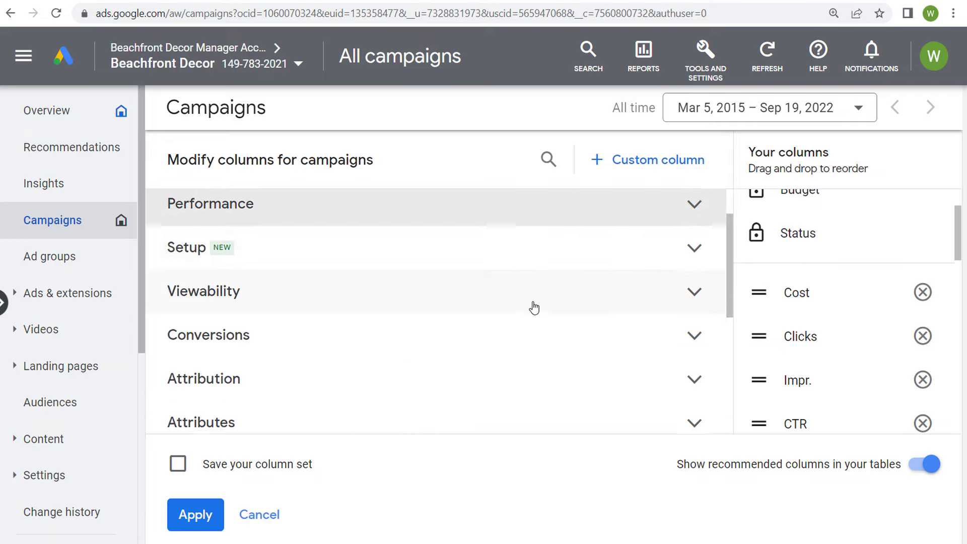
{"action": "left_click", "coordinate": [370, 232]}
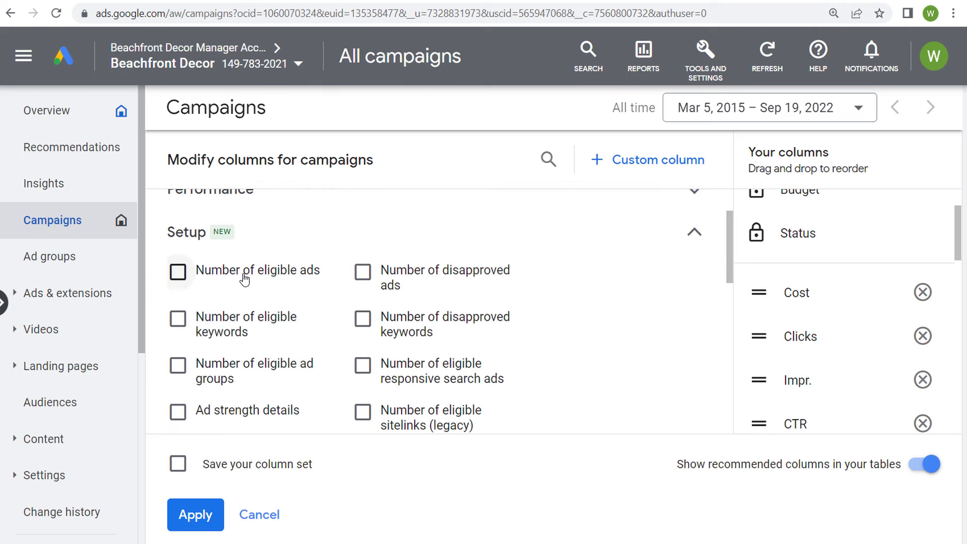
{"action": "mouse_move", "coordinate": [519, 280]}
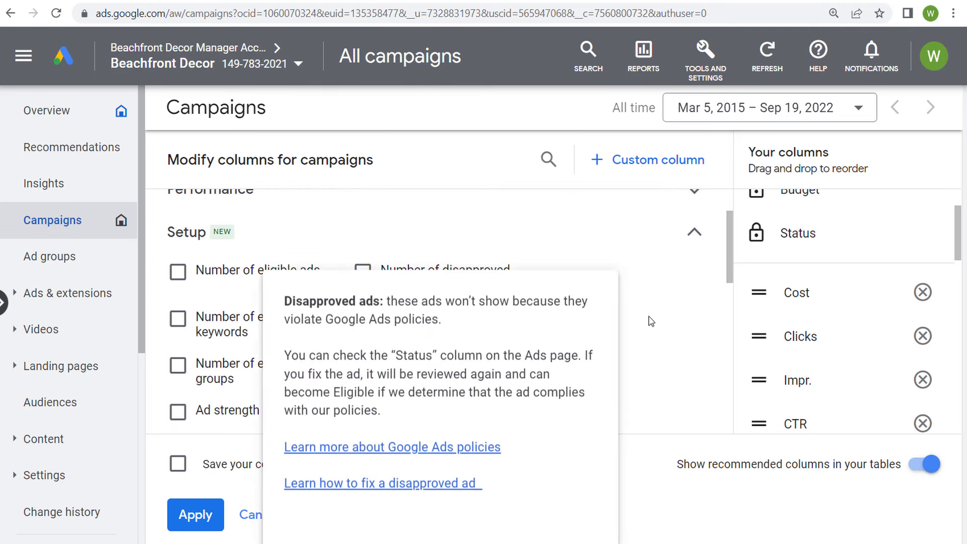
{"action": "scroll", "coordinate": [652, 321], "scroll_direction": "down", "scroll_amount": 3}
{"action": "scroll", "coordinate": [633, 315], "scroll_direction": "up", "scroll_amount": 3}
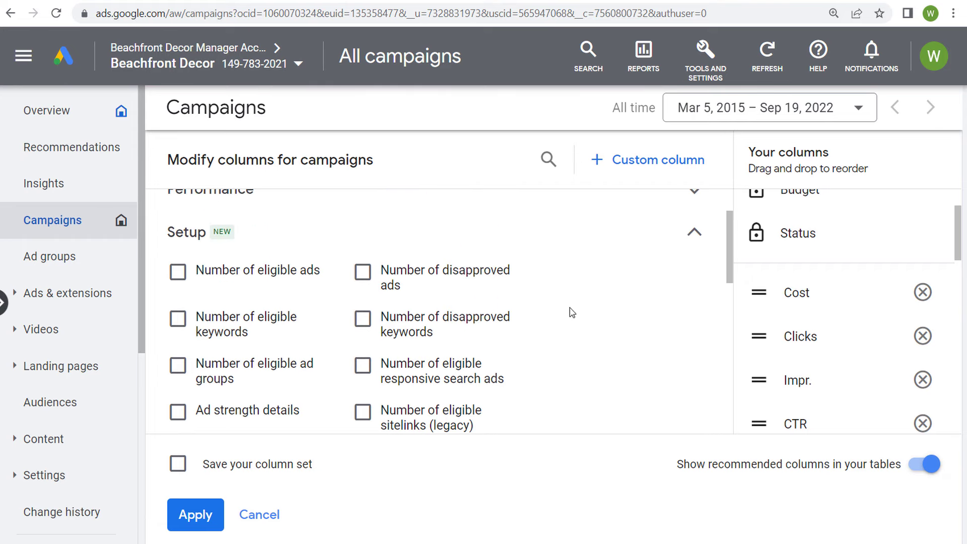
{"action": "left_click", "coordinate": [700, 238]}
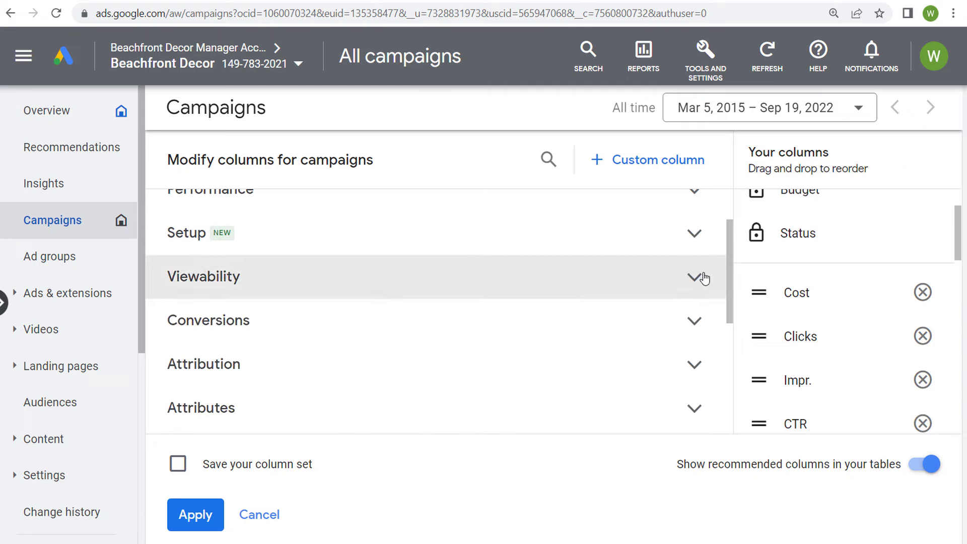
{"action": "left_click", "coordinate": [690, 278]}
{"action": "scroll", "coordinate": [594, 303], "scroll_direction": "down", "scroll_amount": 2}
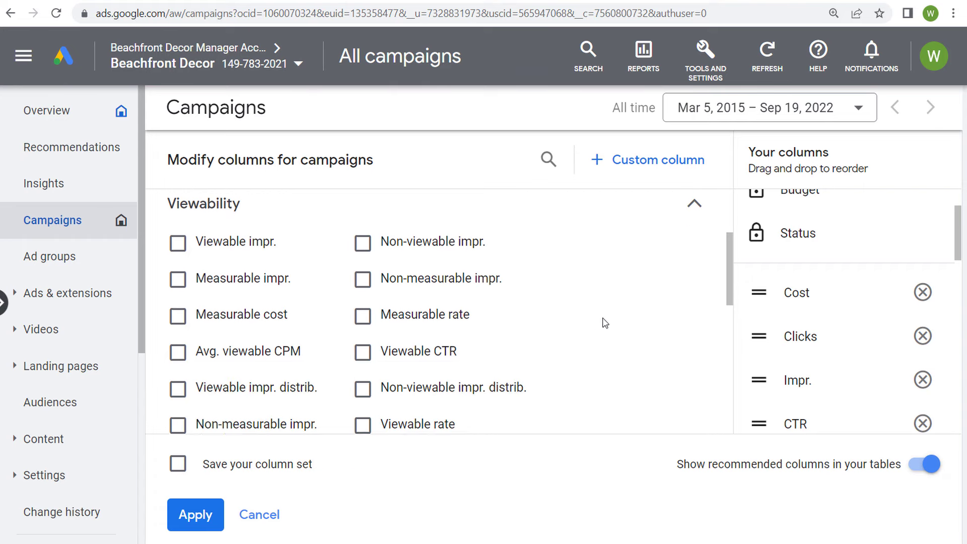
{"action": "scroll", "coordinate": [634, 304], "scroll_direction": "down", "scroll_amount": 2}
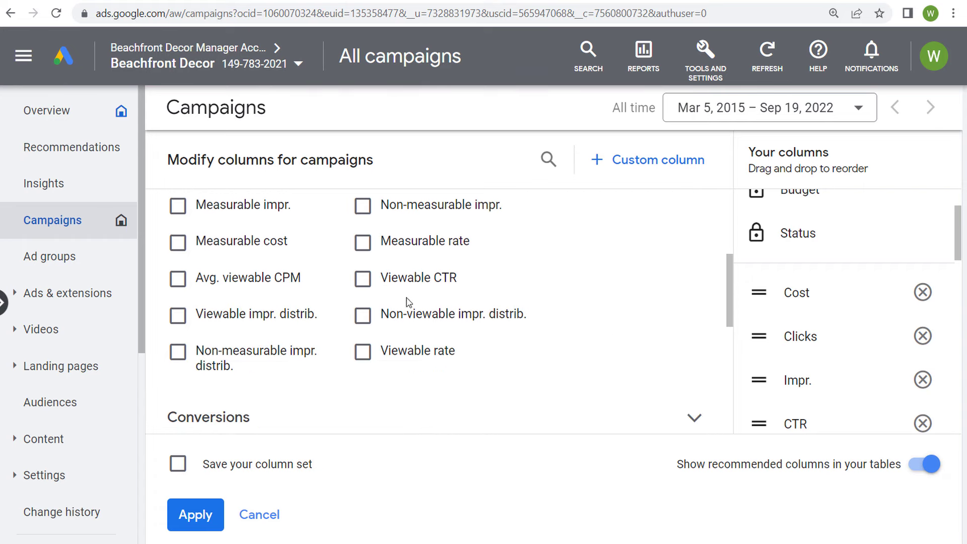
{"action": "scroll", "coordinate": [554, 312], "scroll_direction": "up", "scroll_amount": 4}
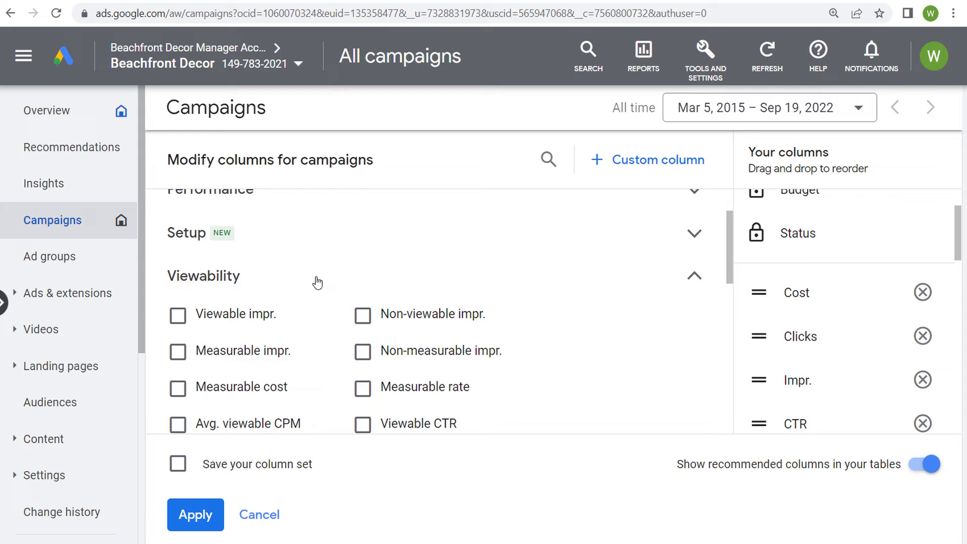
{"action": "left_click", "coordinate": [698, 279]}
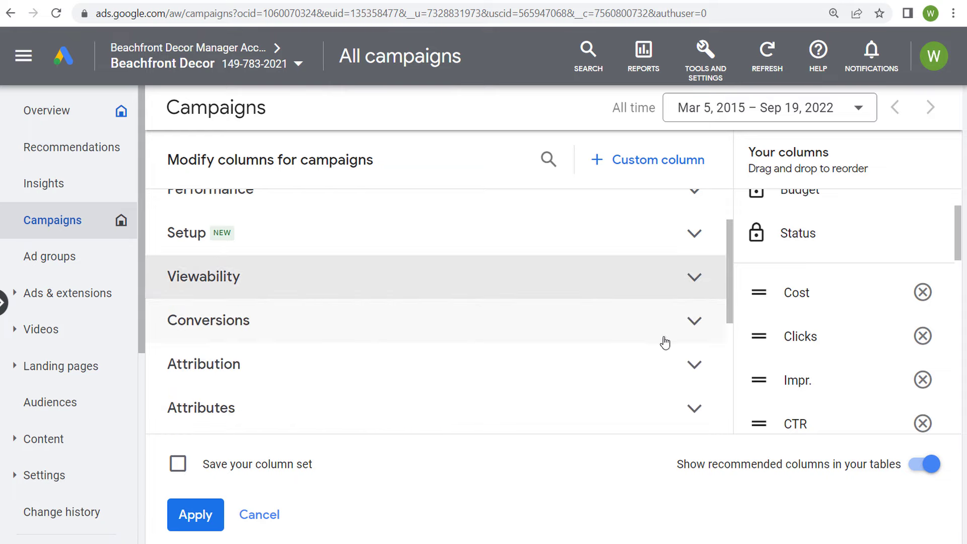
Review the columns offered in the Conversions and Attribution groups, including the description of Conversions (current model)
{"action": "left_click", "coordinate": [703, 323]}
{"action": "scroll", "coordinate": [574, 320], "scroll_direction": "down", "scroll_amount": 2}
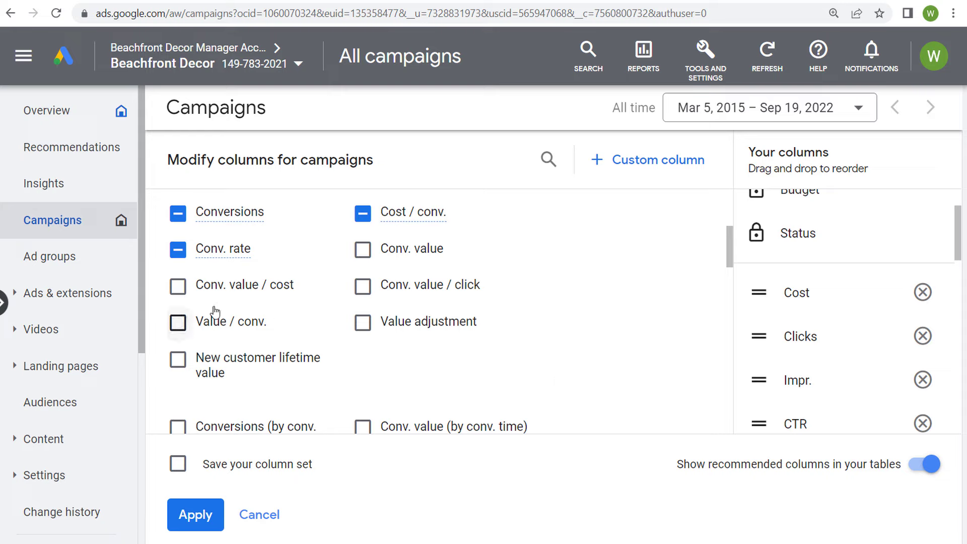
{"action": "scroll", "coordinate": [598, 337], "scroll_direction": "up", "scroll_amount": 1}
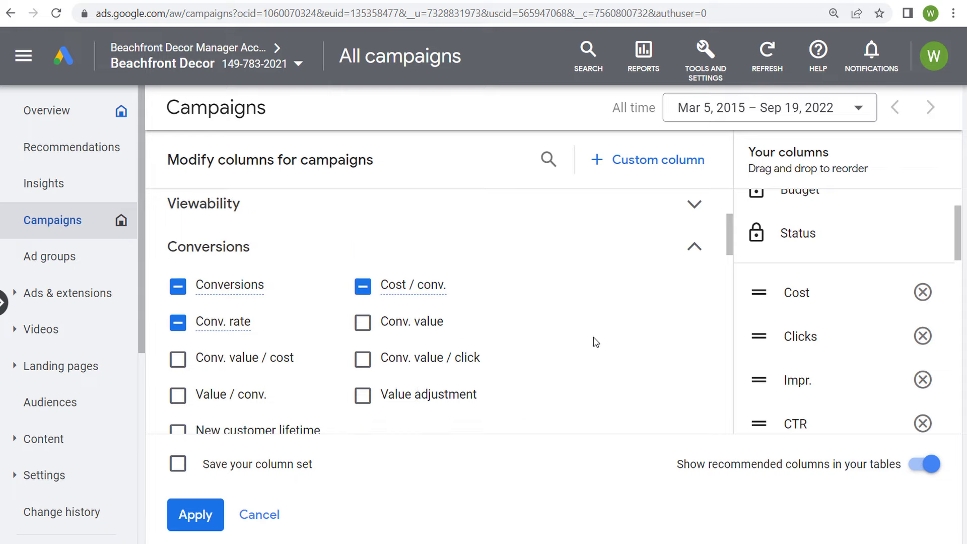
{"action": "left_click", "coordinate": [694, 248]}
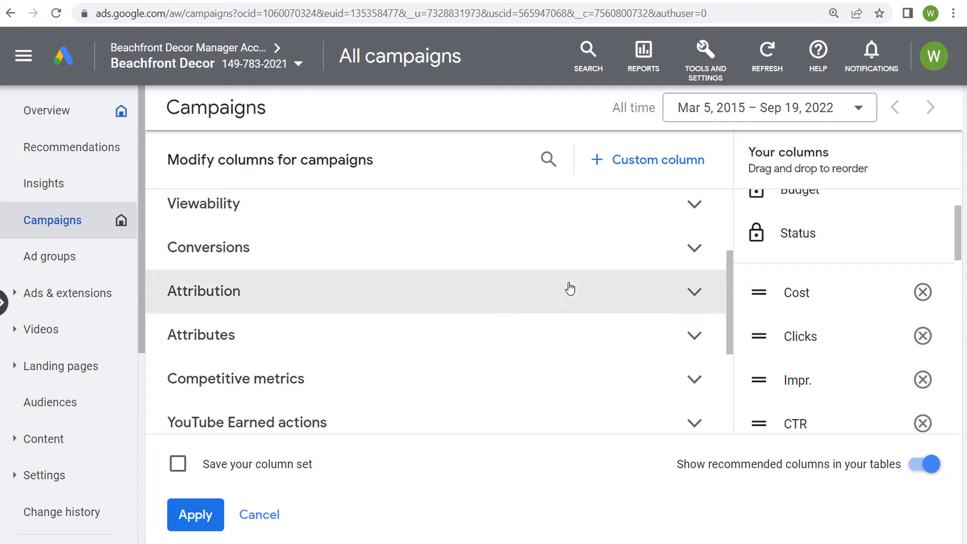
{"action": "left_click", "coordinate": [568, 286]}
{"action": "scroll", "coordinate": [558, 281], "scroll_direction": "down", "scroll_amount": 2}
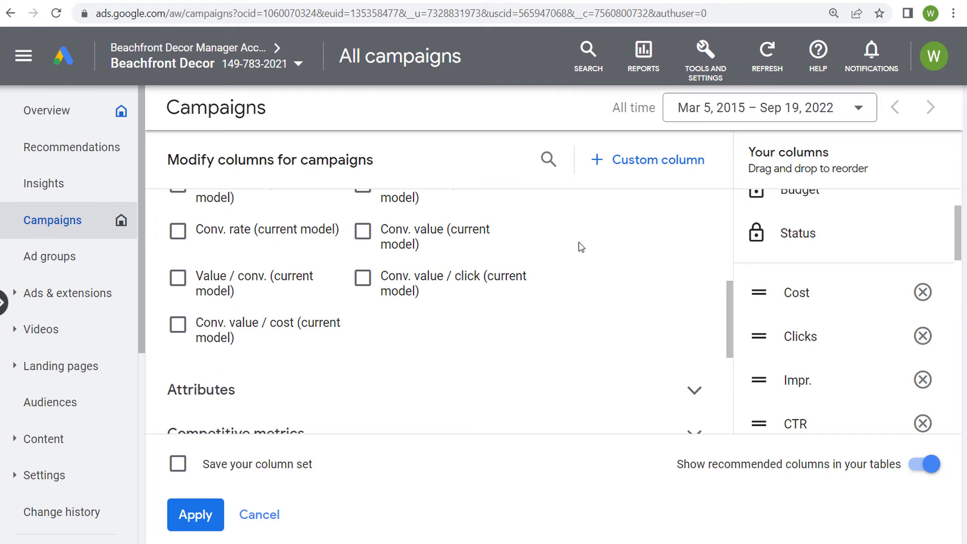
{"action": "scroll", "coordinate": [584, 282], "scroll_direction": "up", "scroll_amount": 1}
{"action": "mouse_move", "coordinate": [238, 265]}
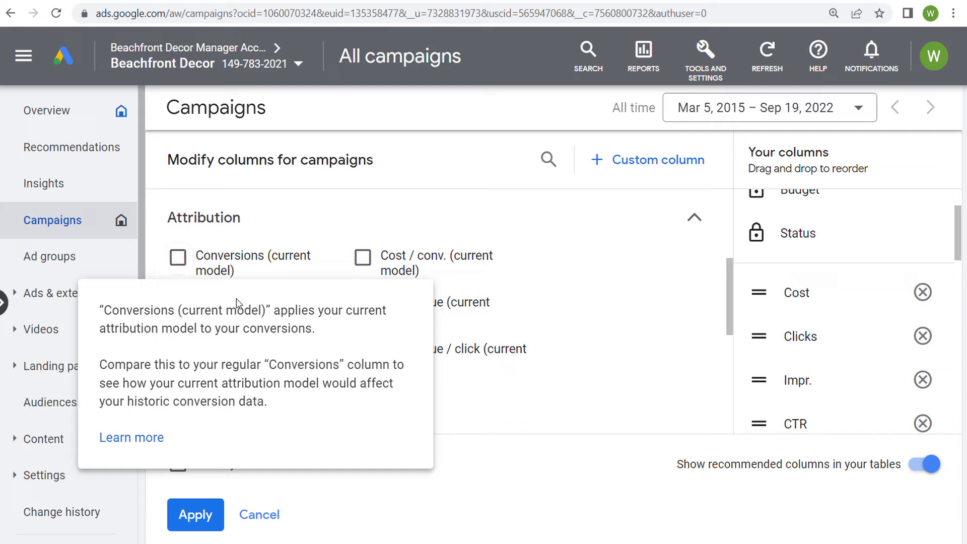
{"action": "left_click", "coordinate": [695, 217]}
Review the columns offered in the Attributes and Competitive metrics groups
{"action": "left_click", "coordinate": [628, 267]}
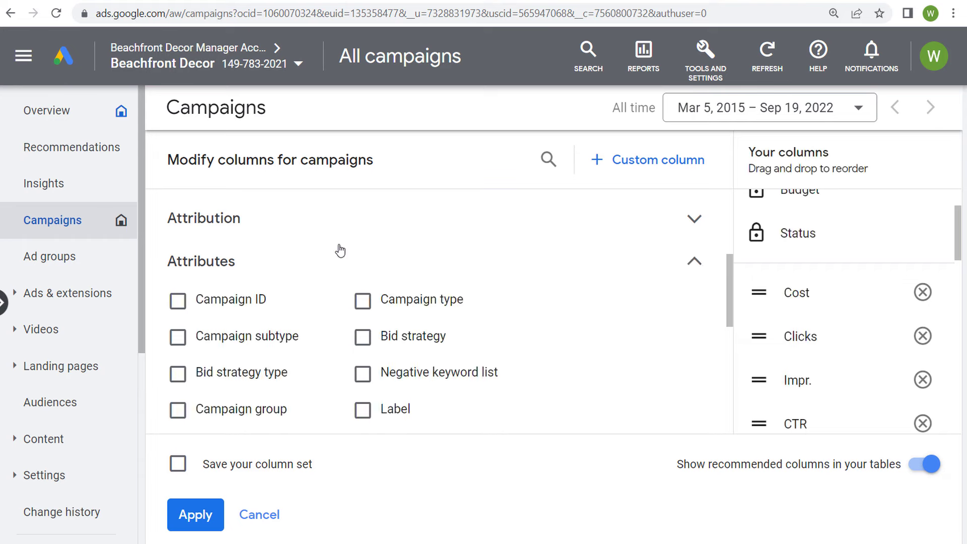
{"action": "scroll", "coordinate": [627, 339], "scroll_direction": "down", "scroll_amount": 3}
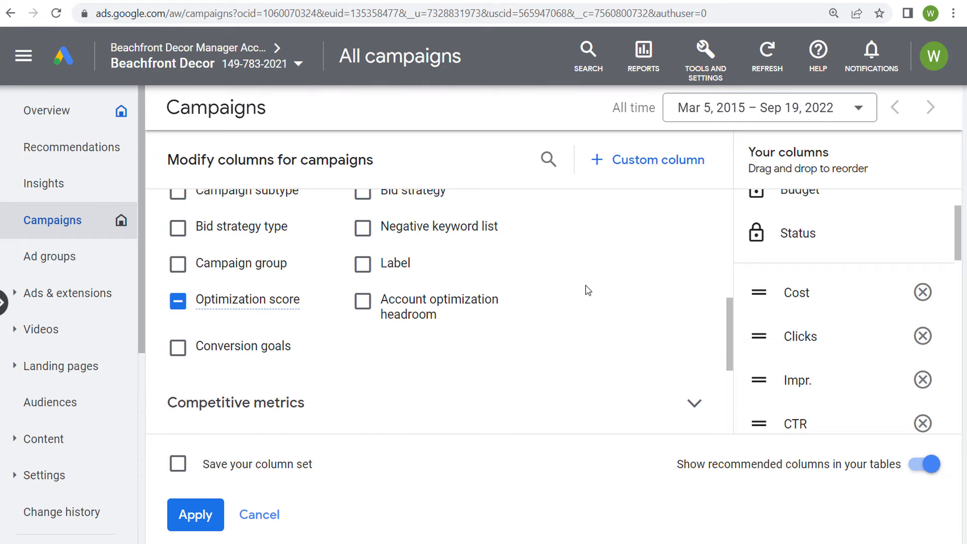
{"action": "scroll", "coordinate": [689, 250], "scroll_direction": "up", "scroll_amount": 3}
{"action": "left_click", "coordinate": [693, 261]}
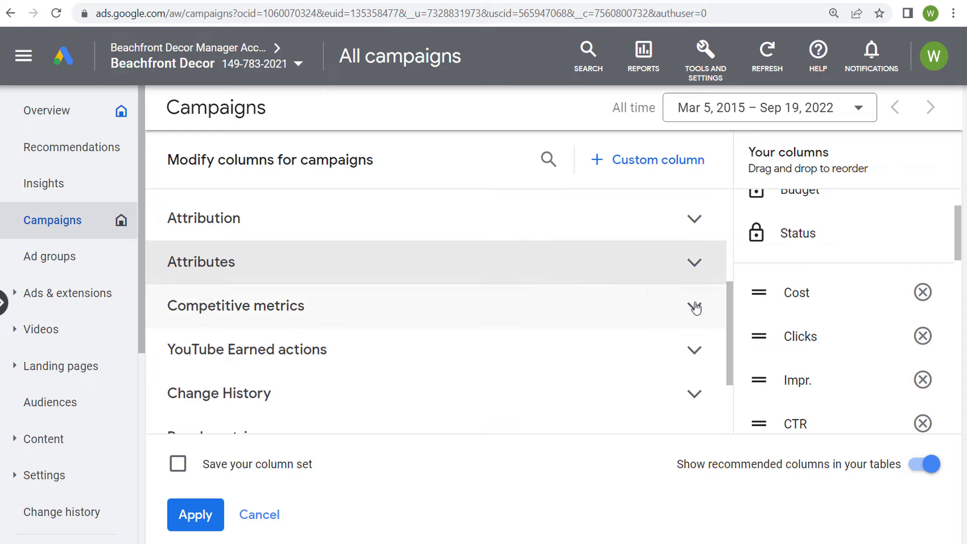
{"action": "left_click", "coordinate": [683, 315]}
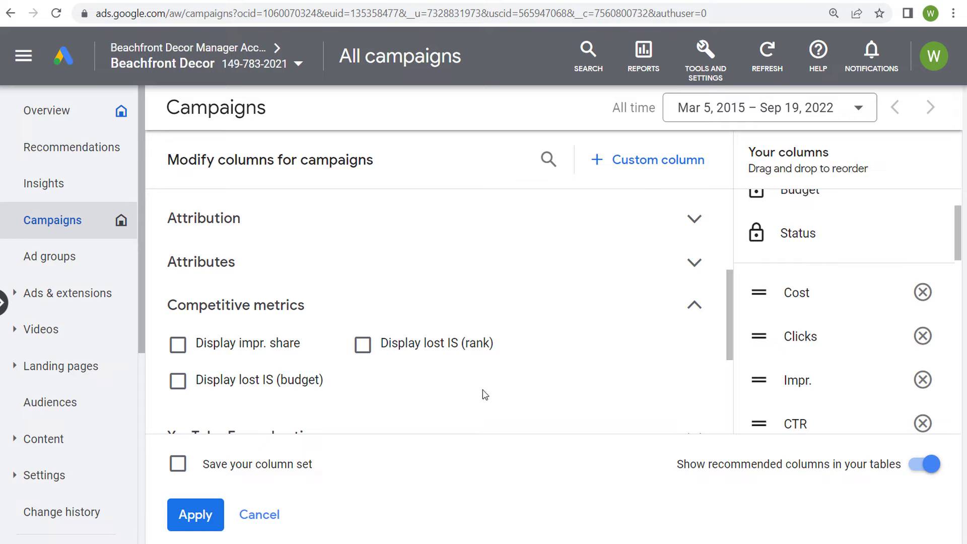
{"action": "left_click", "coordinate": [705, 320]}
Add the YouTube Earned actions columns Earned likes, Earned shares, Earned views, Earned playlist additions and Earned subscribers to the column selection
{"action": "scroll", "coordinate": [503, 333], "scroll_direction": "down", "scroll_amount": 2}
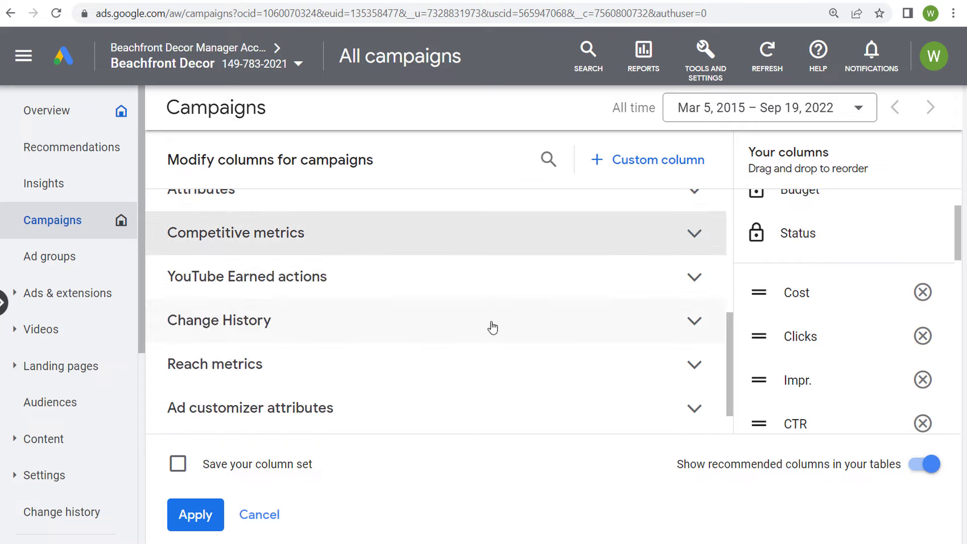
{"action": "left_click", "coordinate": [696, 277]}
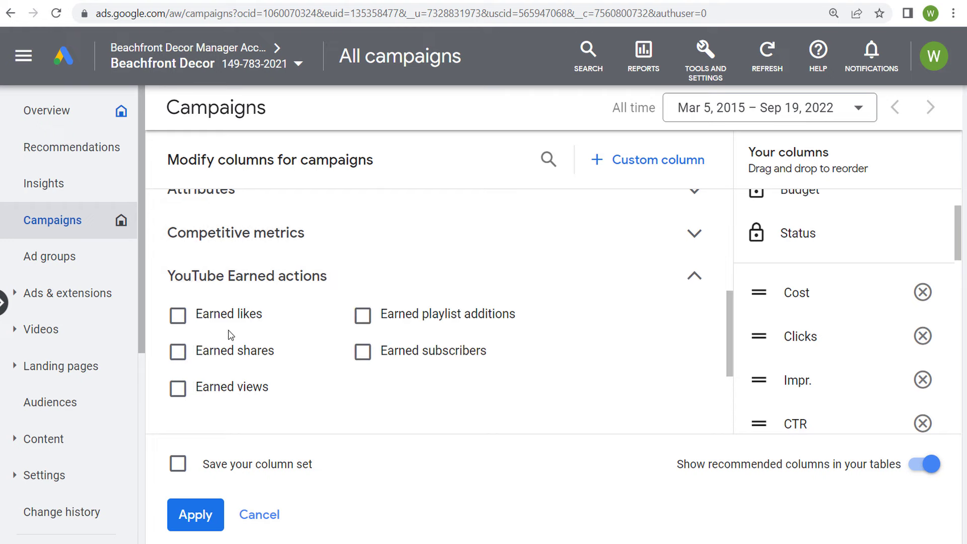
{"action": "left_click", "coordinate": [178, 327]}
{"action": "left_click", "coordinate": [178, 351]}
{"action": "left_click", "coordinate": [178, 388]}
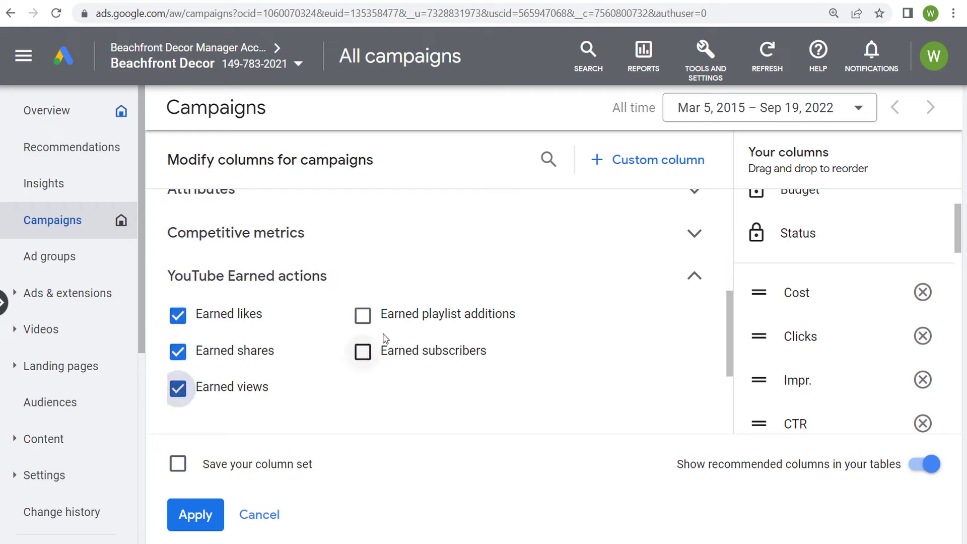
{"action": "left_click", "coordinate": [362, 315]}
{"action": "left_click", "coordinate": [362, 353]}
{"action": "left_click", "coordinate": [685, 275]}
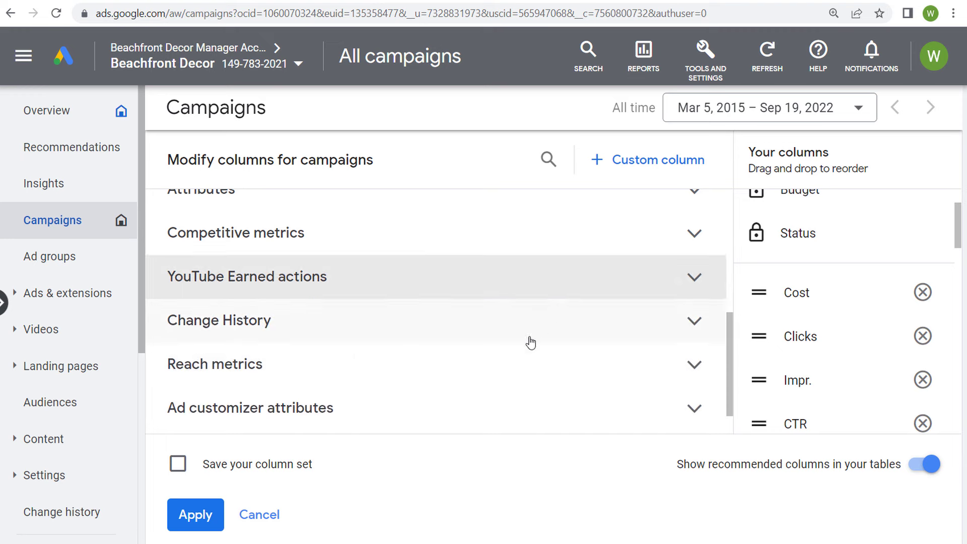
Add the Reach metrics columns Avg. impr. freq. / user and Unique users to the column selection
{"action": "scroll", "coordinate": [446, 281], "scroll_direction": "down", "scroll_amount": 1}
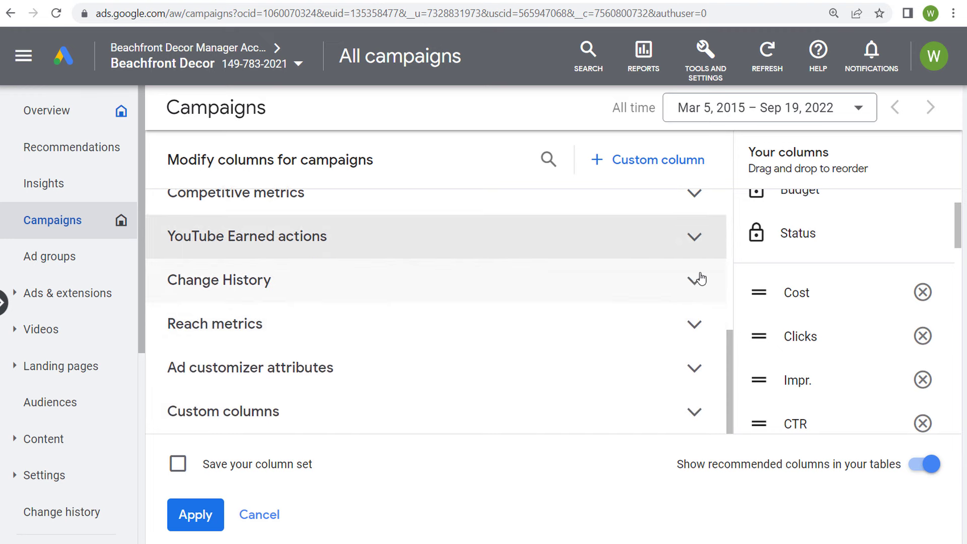
{"action": "left_click", "coordinate": [699, 319]}
{"action": "scroll", "coordinate": [605, 324], "scroll_direction": "down", "scroll_amount": 3}
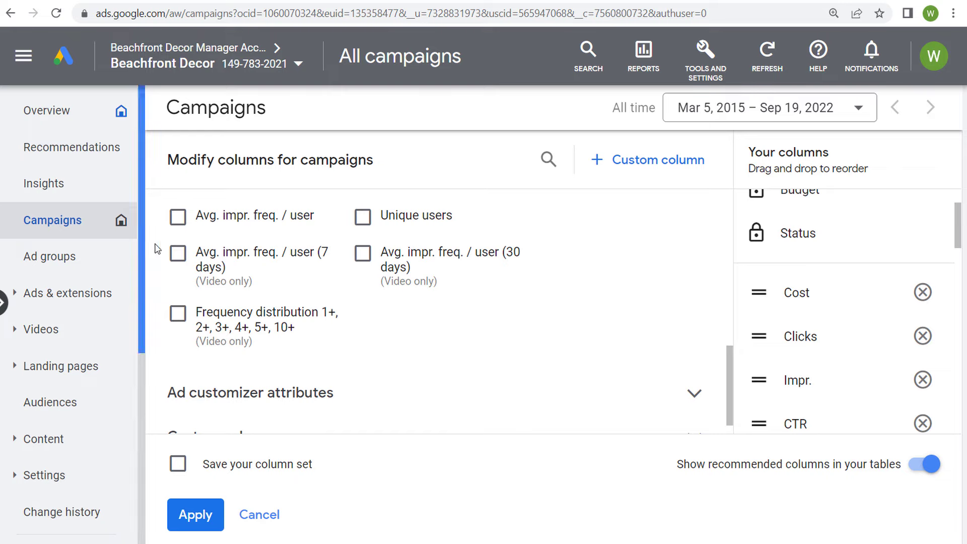
{"action": "left_click", "coordinate": [177, 217]}
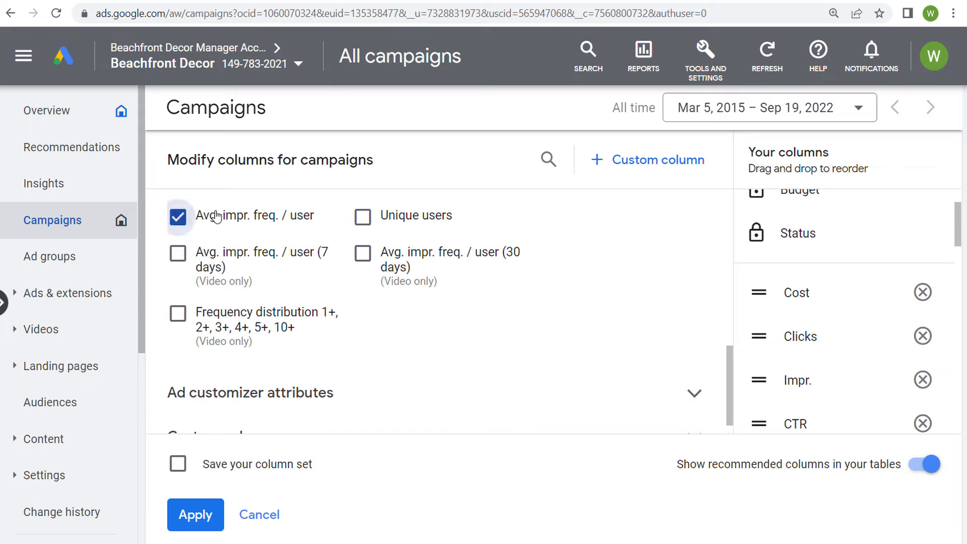
{"action": "left_click", "coordinate": [363, 216]}
{"action": "scroll", "coordinate": [555, 274], "scroll_direction": "up", "scroll_amount": 2}
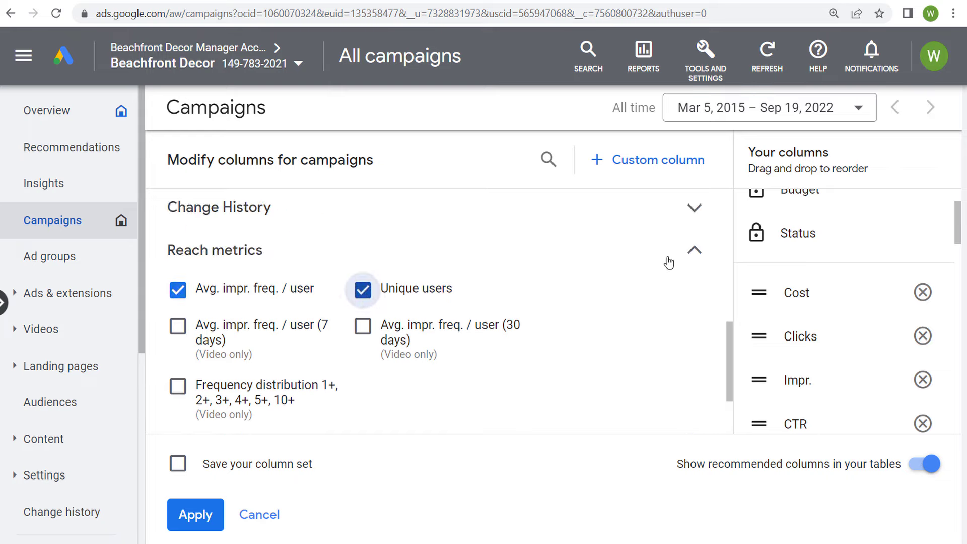
{"action": "left_click", "coordinate": [688, 252]}
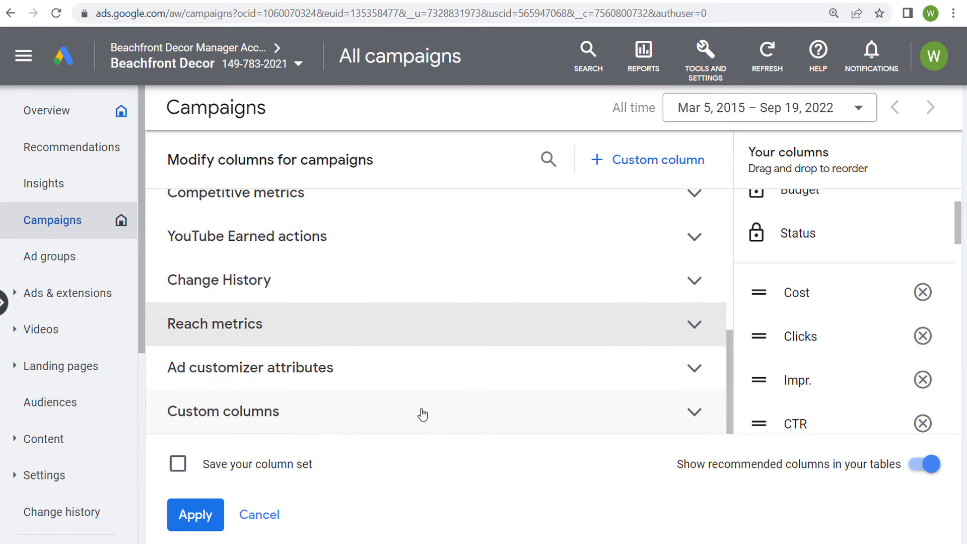
Review the list of chosen columns and apply the column selection to the campaigns table
{"action": "scroll", "coordinate": [867, 267], "scroll_direction": "down", "scroll_amount": 10}
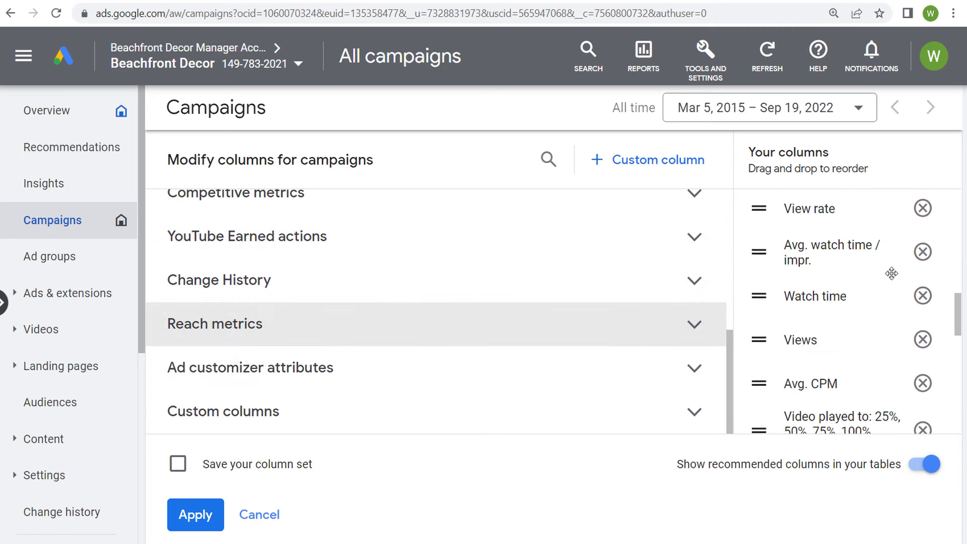
{"action": "scroll", "coordinate": [892, 273], "scroll_direction": "down", "scroll_amount": 5}
{"action": "scroll", "coordinate": [877, 317], "scroll_direction": "up", "scroll_amount": 5}
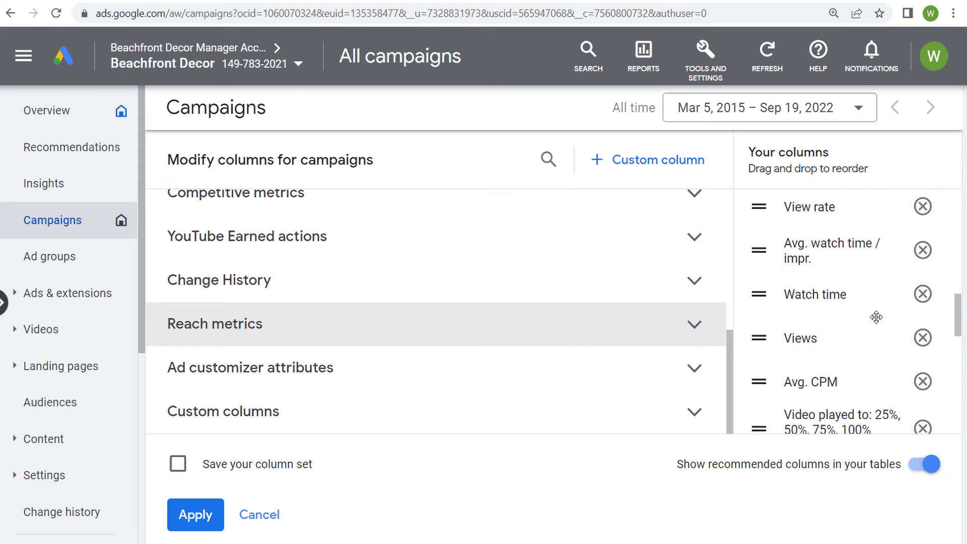
{"action": "scroll", "coordinate": [877, 317], "scroll_direction": "up", "scroll_amount": 10}
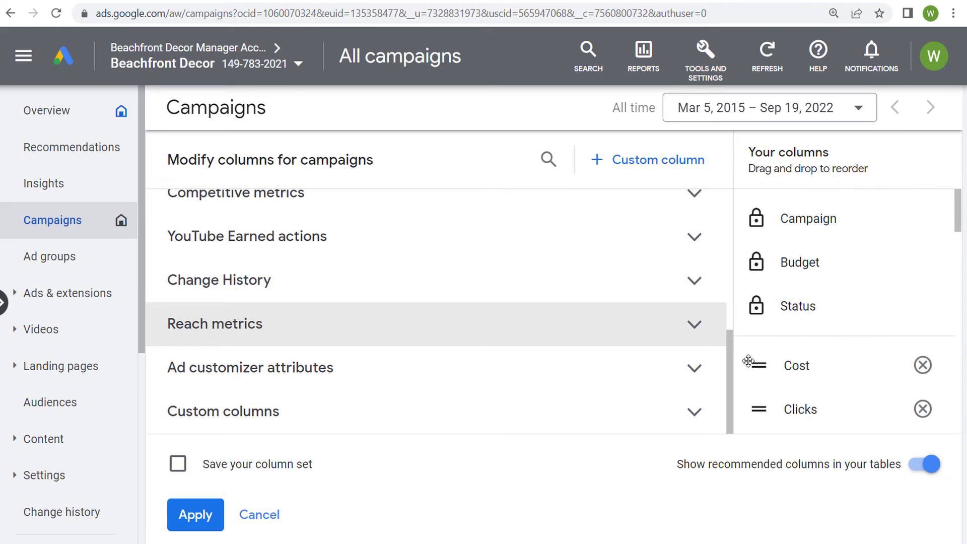
{"action": "left_click", "coordinate": [198, 514]}
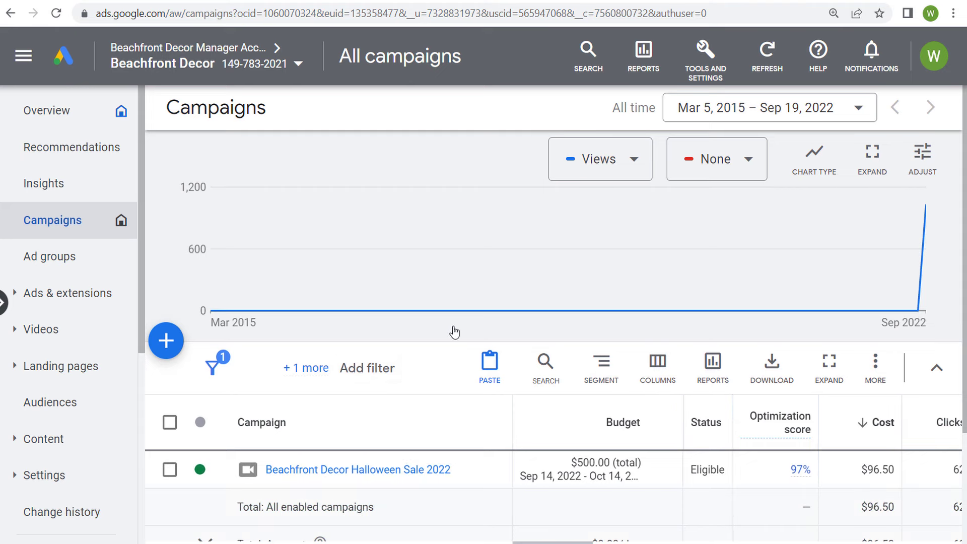
Examine the cost, clicks, impressions, CTR, Avg. CPC and Avg. CPV of the Beachfront Decor Halloween Sale 2022 campaign
{"action": "scroll", "coordinate": [453, 332], "scroll_direction": "down", "scroll_amount": 2}
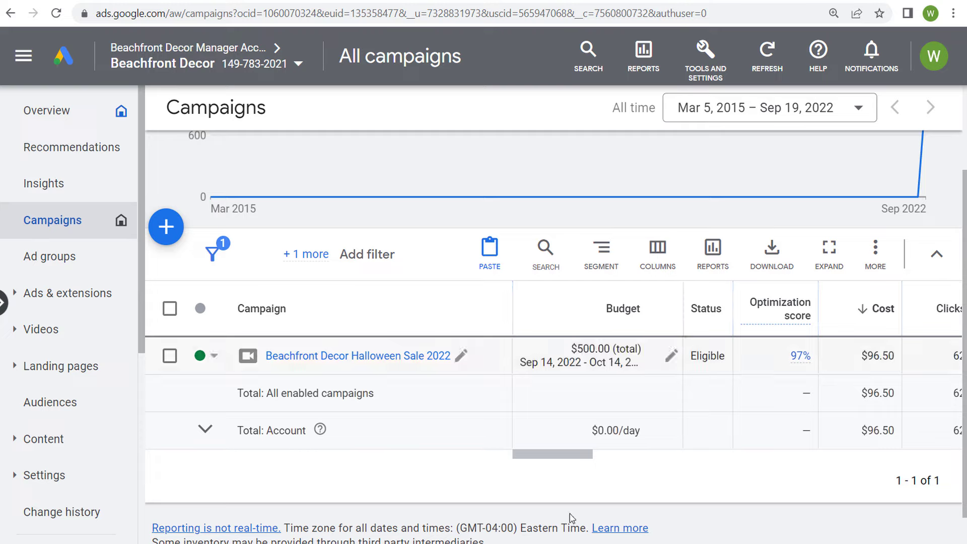
{"action": "left_click_drag", "start_coordinate": [557, 456], "coordinate": [598, 458]}
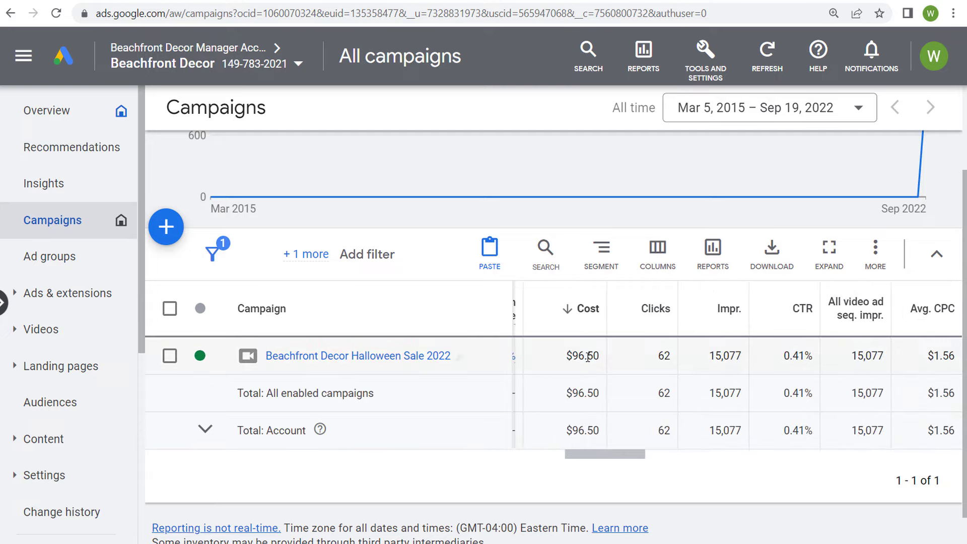
{"action": "left_click_drag", "start_coordinate": [600, 356], "coordinate": [568, 355]}
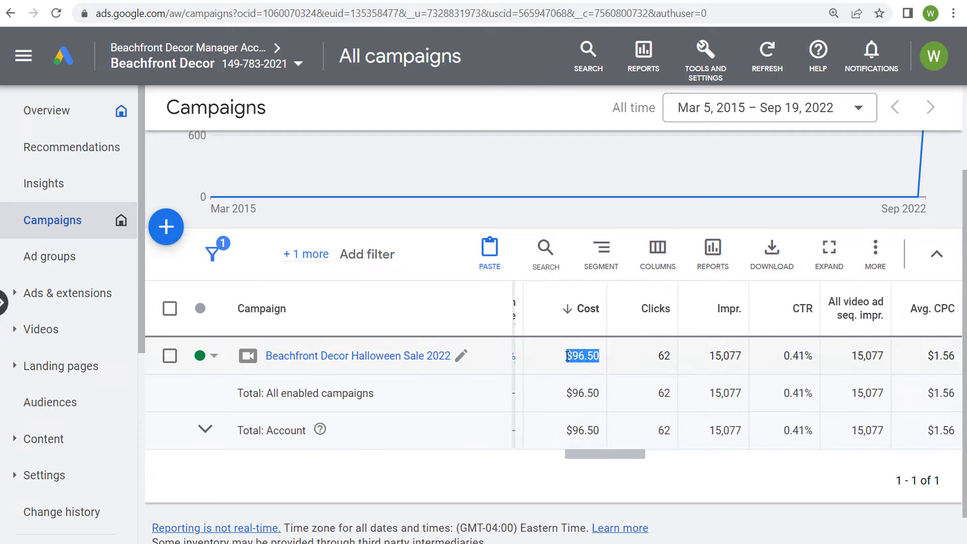
{"action": "left_click", "coordinate": [661, 359]}
{"action": "left_click", "coordinate": [672, 359]}
{"action": "left_click_drag", "start_coordinate": [718, 356], "coordinate": [744, 359]}
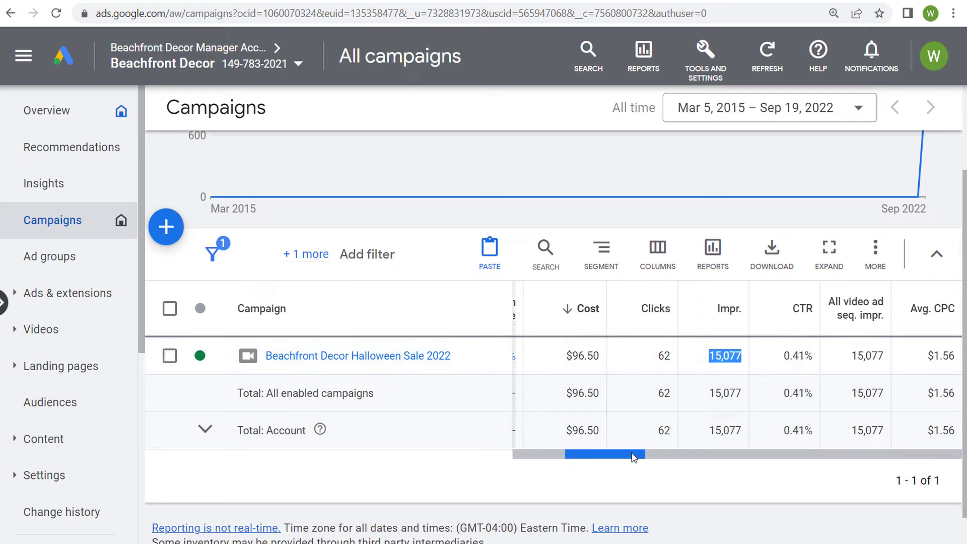
{"action": "left_click_drag", "start_coordinate": [631, 455], "coordinate": [656, 455]}
{"action": "left_click_drag", "start_coordinate": [652, 368], "coordinate": [829, 360]}
{"action": "left_click", "coordinate": [778, 359]}
{"action": "scroll", "coordinate": [778, 359], "scroll_direction": "left", "scroll_amount": 1}
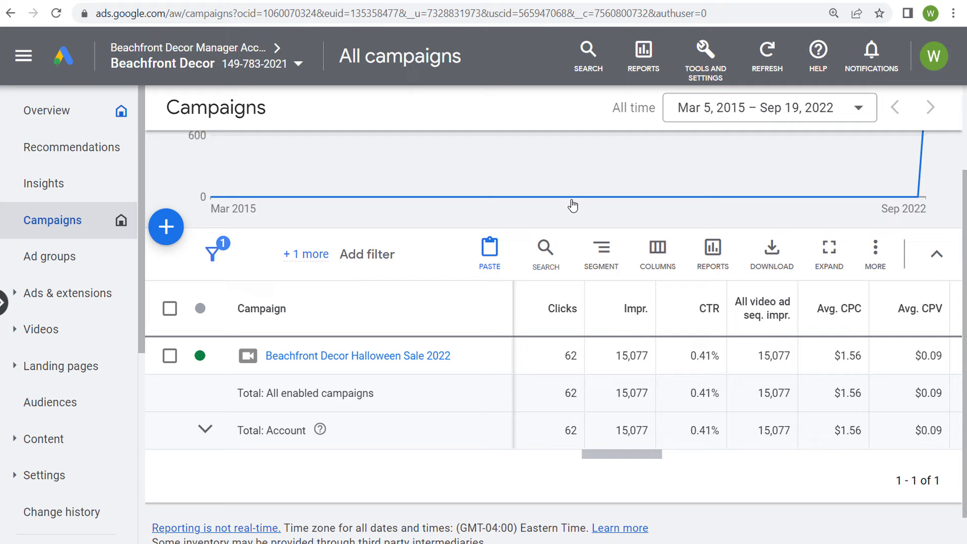
Examine the campaign's views, Avg. CPV, Avg. CPE and engagements in the campaigns table
{"action": "mouse_move", "coordinate": [594, 188]}
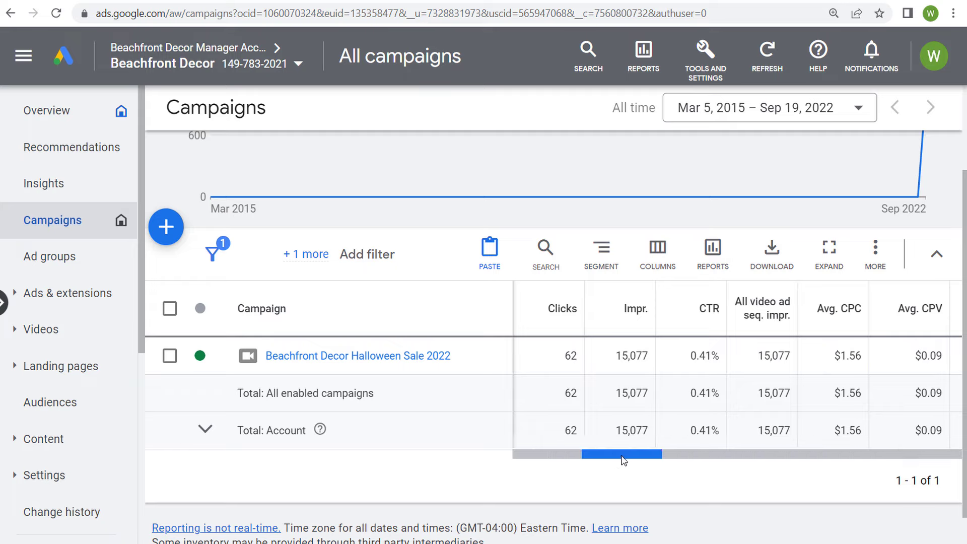
{"action": "left_click_drag", "start_coordinate": [625, 460], "coordinate": [734, 465]}
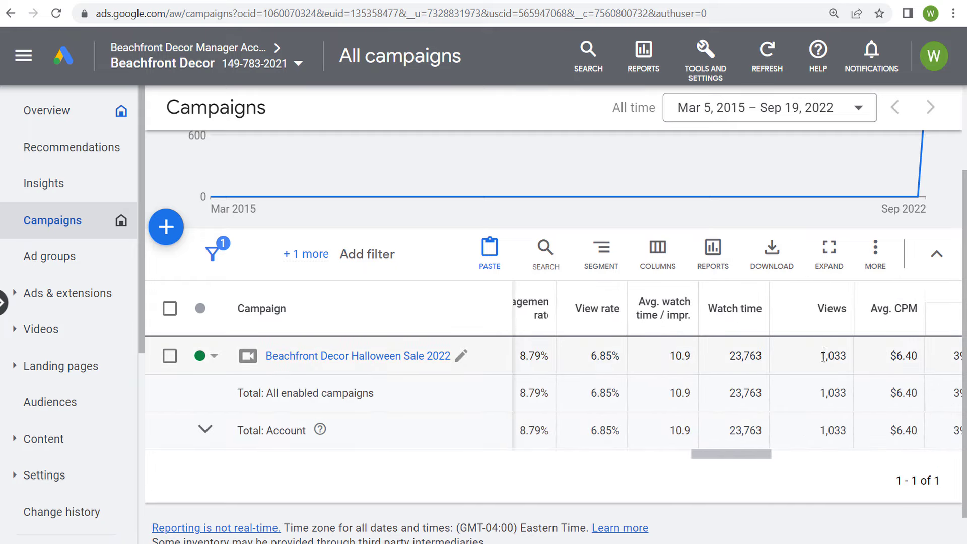
{"action": "left_click_drag", "start_coordinate": [821, 355], "coordinate": [855, 366]}
{"action": "left_click_drag", "start_coordinate": [723, 458], "coordinate": [676, 442]}
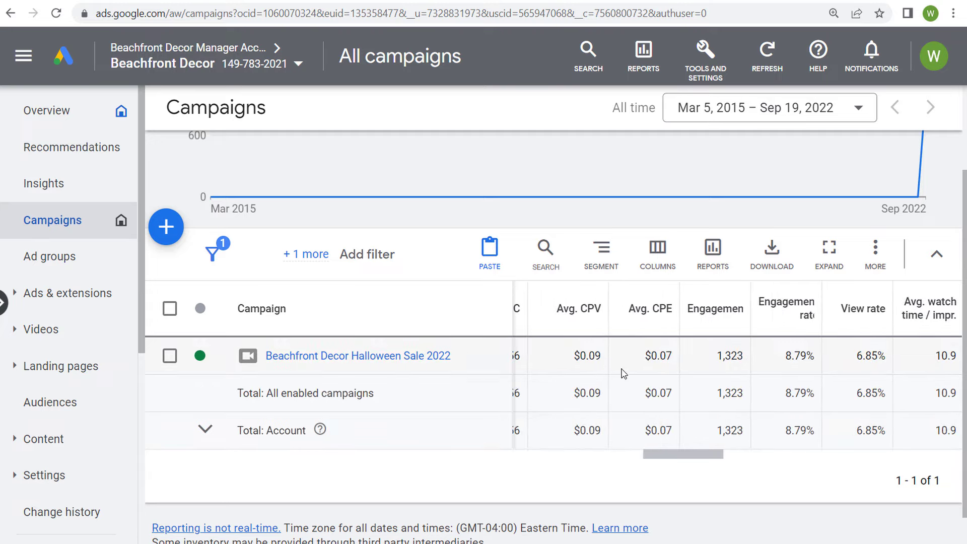
{"action": "left_click_drag", "start_coordinate": [604, 358], "coordinate": [576, 357]}
{"action": "left_click", "coordinate": [580, 357]}
{"action": "left_click_drag", "start_coordinate": [718, 358], "coordinate": [746, 357]}
{"action": "left_click", "coordinate": [649, 345]}
Examine the campaign's engagement rate, view rate, views and average watch time per impression
{"action": "left_click_drag", "start_coordinate": [687, 457], "coordinate": [710, 461]}
{"action": "left_click_drag", "start_coordinate": [622, 359], "coordinate": [668, 360]}
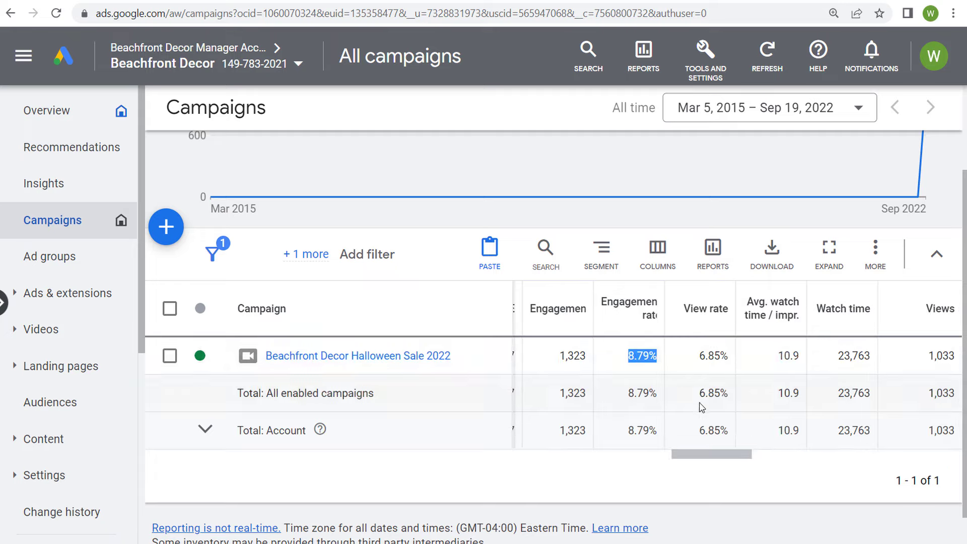
{"action": "left_click_drag", "start_coordinate": [715, 456], "coordinate": [739, 460]}
{"action": "left_click_drag", "start_coordinate": [589, 355], "coordinate": [616, 358]}
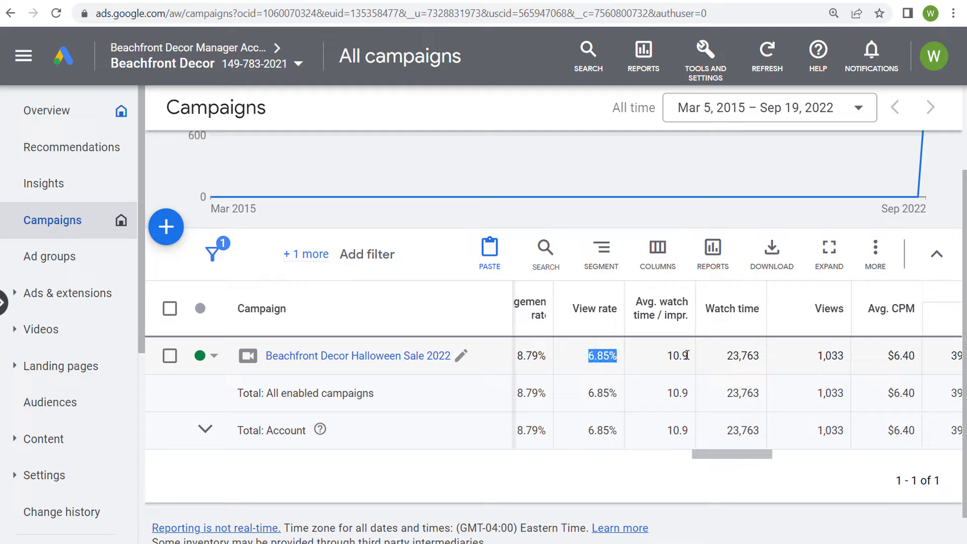
{"action": "left_click", "coordinate": [586, 393]}
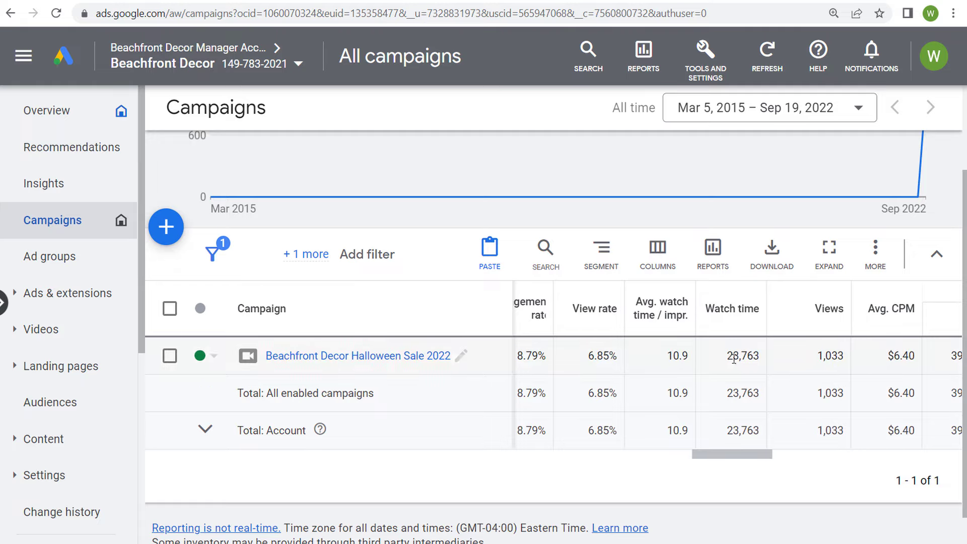
{"action": "double_click", "coordinate": [821, 357]}
{"action": "left_click", "coordinate": [836, 387]}
{"action": "double_click", "coordinate": [668, 356]}
{"action": "left_click", "coordinate": [688, 360]}
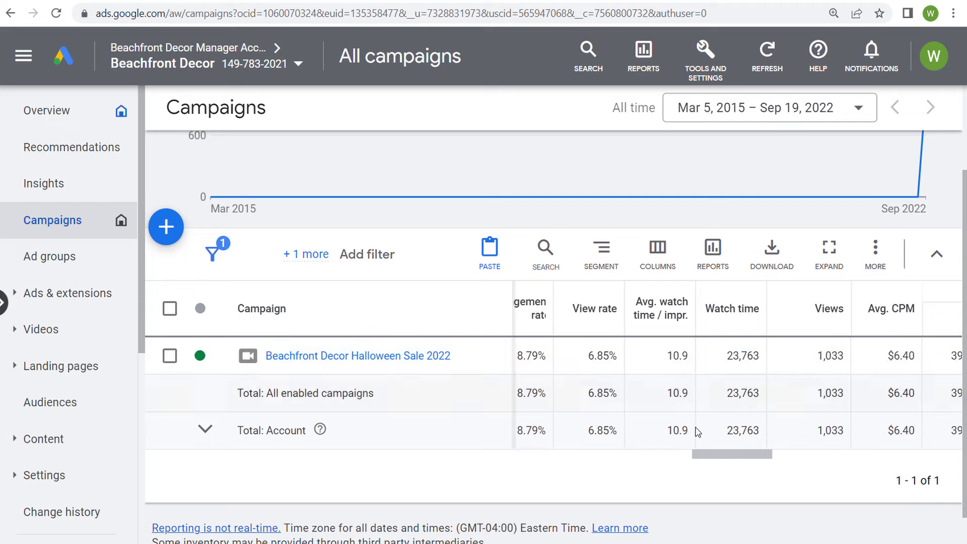
Examine the campaign's co-viewed impressions and Avg. CPM
{"action": "left_click_drag", "start_coordinate": [704, 456], "coordinate": [754, 460]}
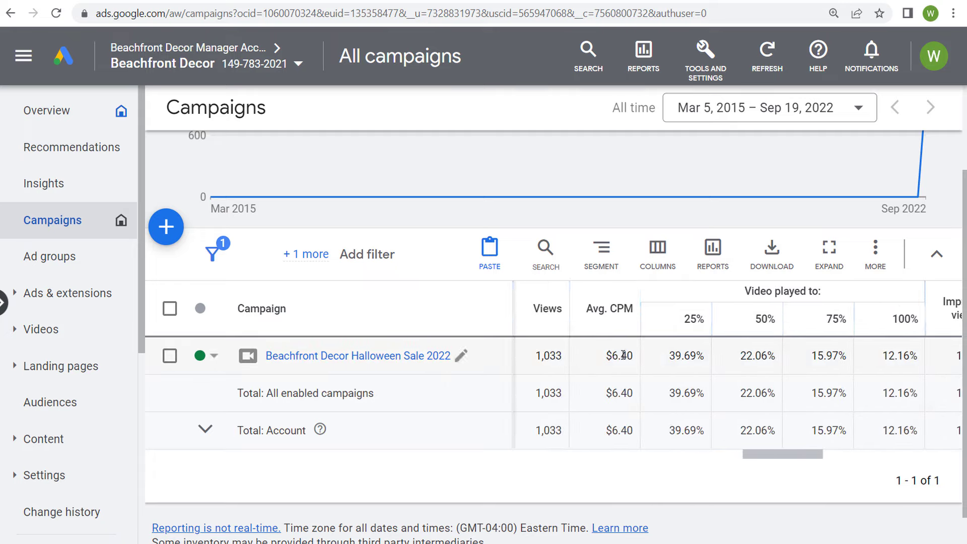
{"action": "left_click_drag", "start_coordinate": [780, 456], "coordinate": [803, 456]}
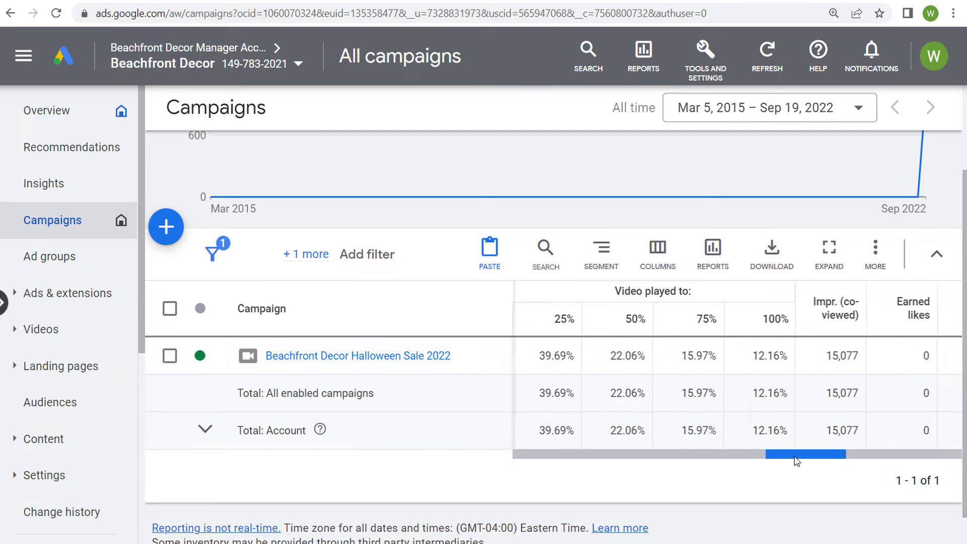
{"action": "left_click_drag", "start_coordinate": [863, 357], "coordinate": [824, 356]}
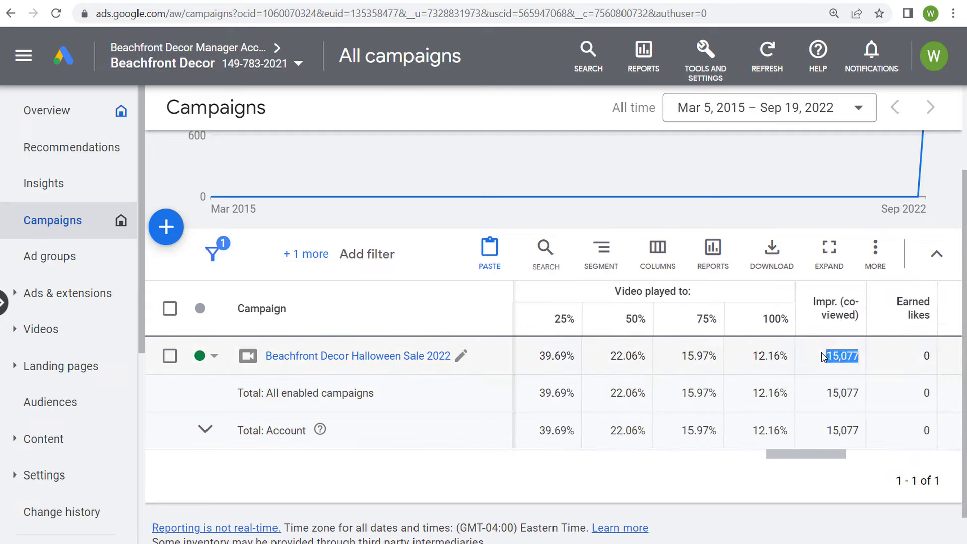
{"action": "left_click_drag", "start_coordinate": [802, 457], "coordinate": [787, 457]}
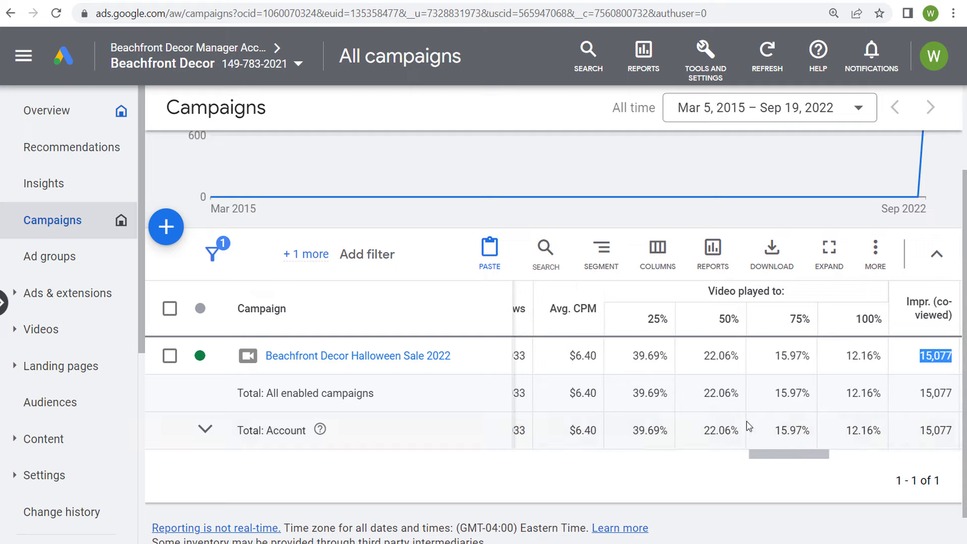
{"action": "left_click", "coordinate": [597, 356]}
{"action": "left_click_drag", "start_coordinate": [592, 355], "coordinate": [573, 356]}
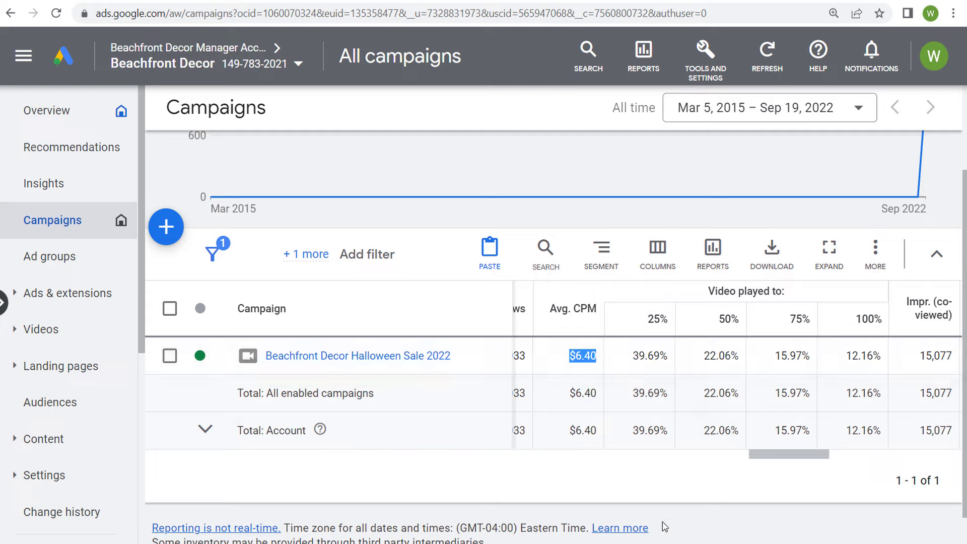
{"action": "left_click", "coordinate": [579, 351]}
Go back to the cost-per-view figures and check the campaign's Avg. CPV again
{"action": "left_click_drag", "start_coordinate": [789, 455], "coordinate": [690, 453]}
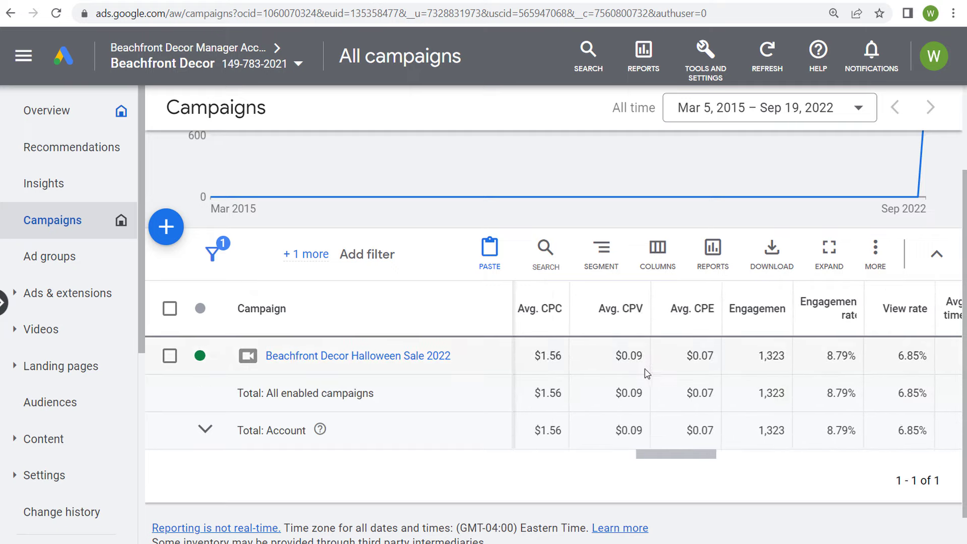
{"action": "left_click_drag", "start_coordinate": [644, 356], "coordinate": [623, 354]}
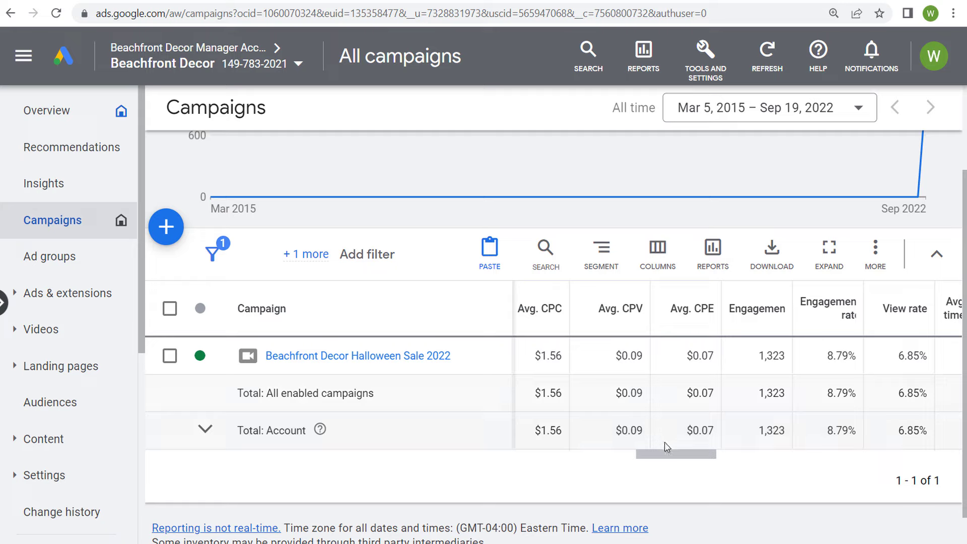
{"action": "left_click_drag", "start_coordinate": [668, 460], "coordinate": [669, 461]}
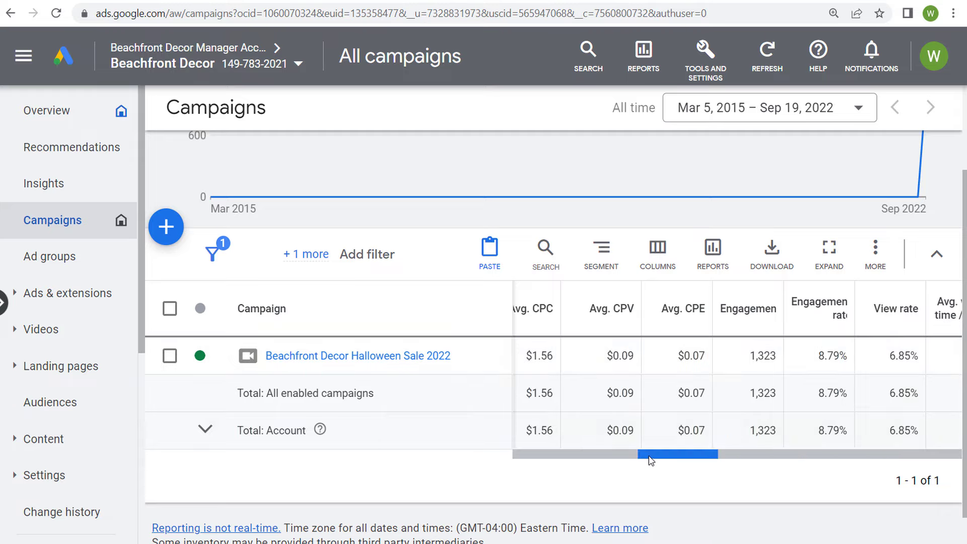
Examine the campaign's conversion rate, conversions and cost per conversion in the last columns of the table
{"action": "left_click_drag", "start_coordinate": [651, 459], "coordinate": [721, 456]}
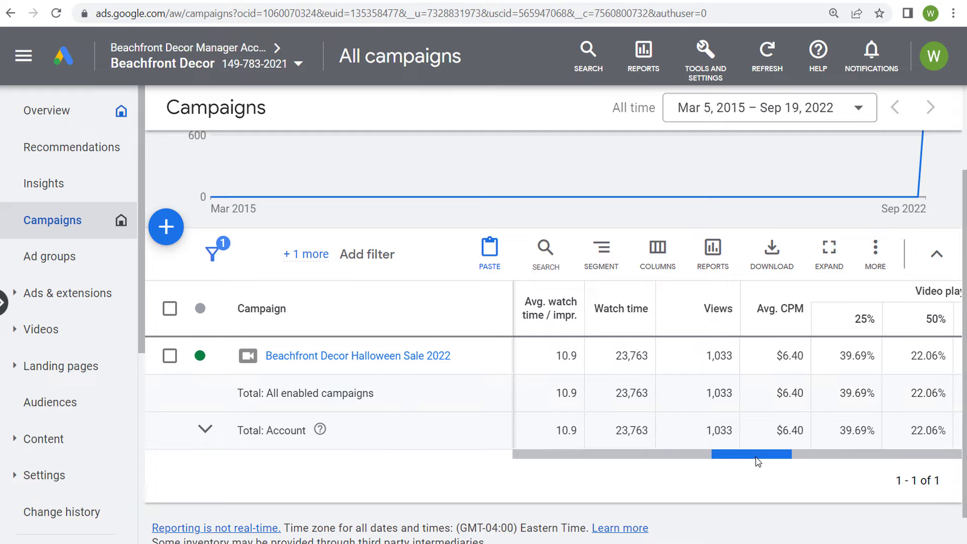
{"action": "left_click_drag", "start_coordinate": [757, 461], "coordinate": [910, 455]}
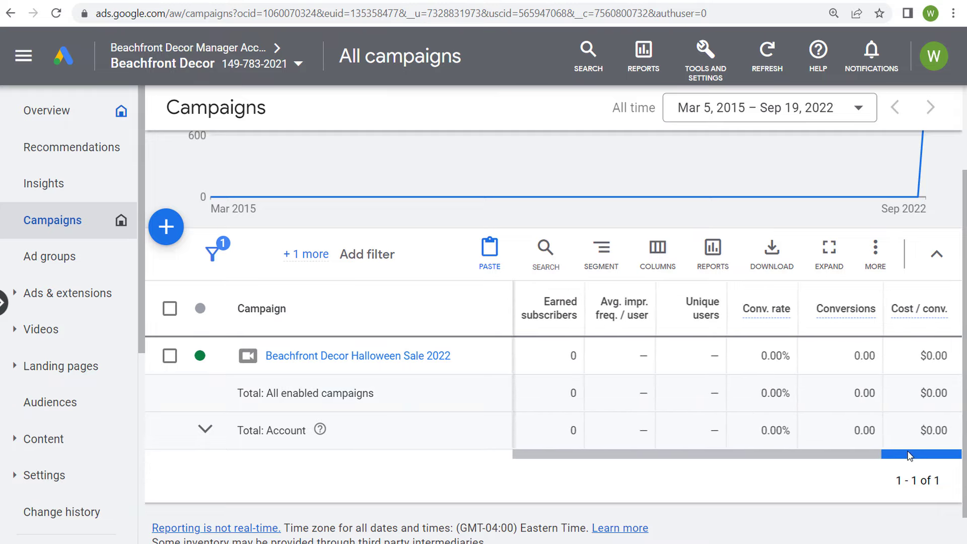
{"action": "left_click_drag", "start_coordinate": [736, 357], "coordinate": [831, 358]}
{"action": "left_click", "coordinate": [932, 356]}
{"action": "left_click", "coordinate": [831, 359]}
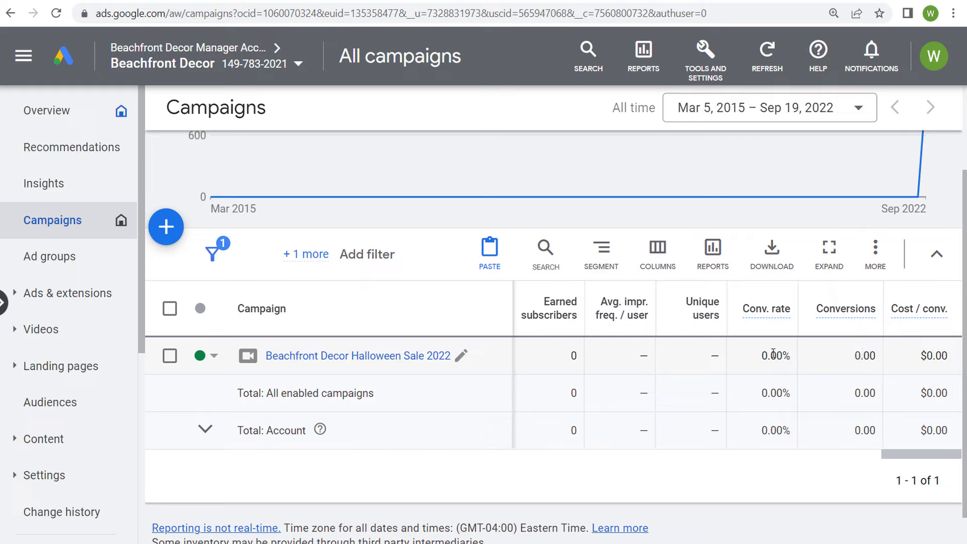
{"action": "double_click", "coordinate": [863, 356]}
{"action": "left_click", "coordinate": [928, 349]}
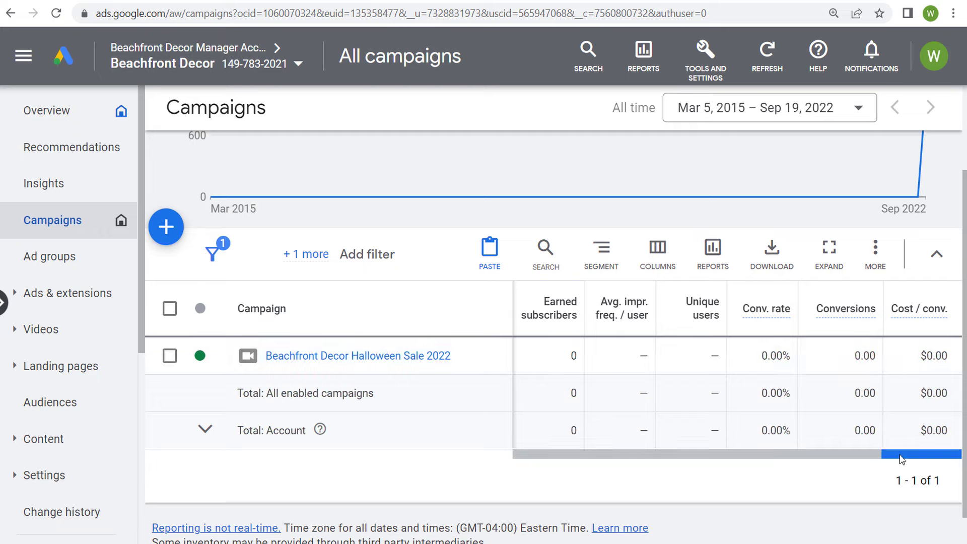
Examine the campaign's Video played to rates for 25%, 50%, 75% and 100%
{"action": "left_click_drag", "start_coordinate": [900, 458], "coordinate": [775, 454]}
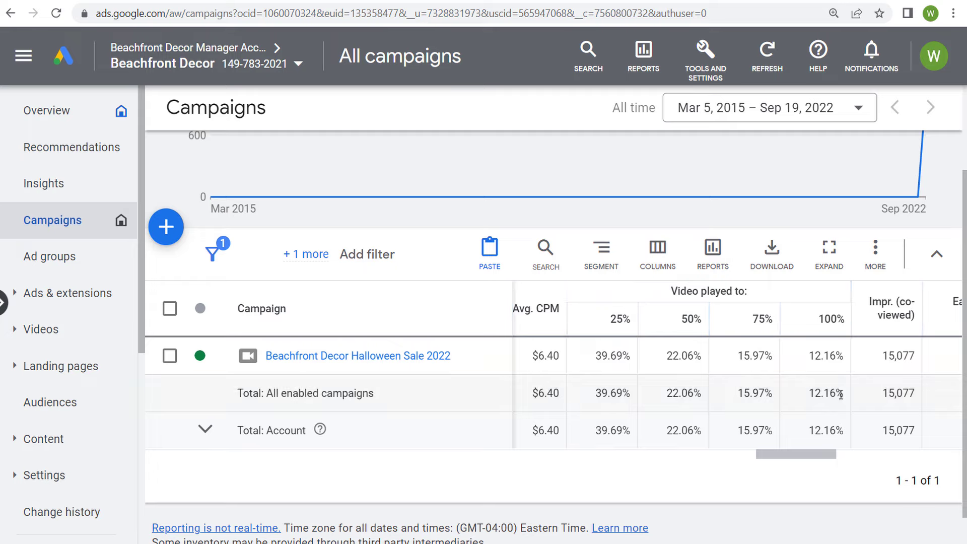
{"action": "left_click_drag", "start_coordinate": [845, 356], "coordinate": [593, 355]}
{"action": "left_click", "coordinate": [712, 362]}
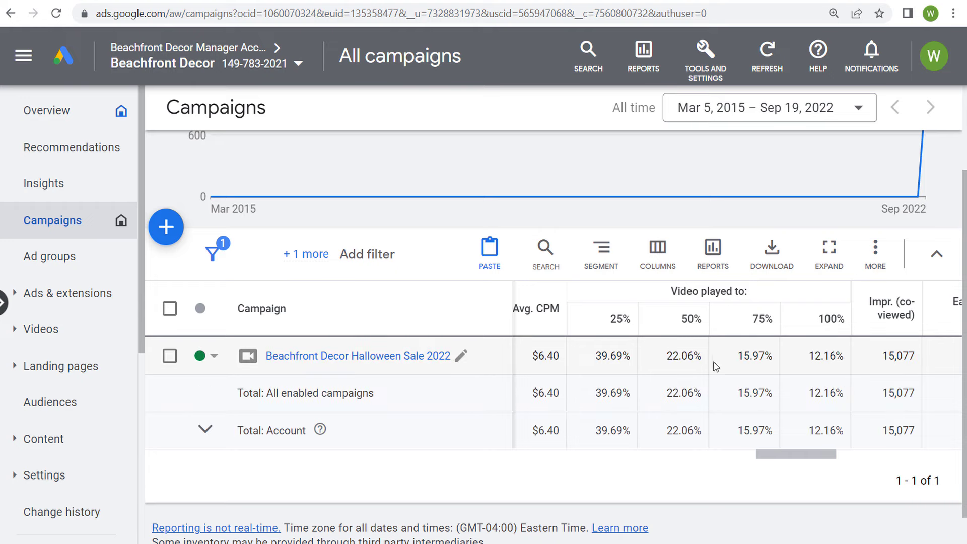
Compare the campaign's Video played to rates at 75% and 100%
{"action": "left_click_drag", "start_coordinate": [810, 358], "coordinate": [848, 361]}
{"action": "left_click_drag", "start_coordinate": [735, 362], "coordinate": [852, 353]}
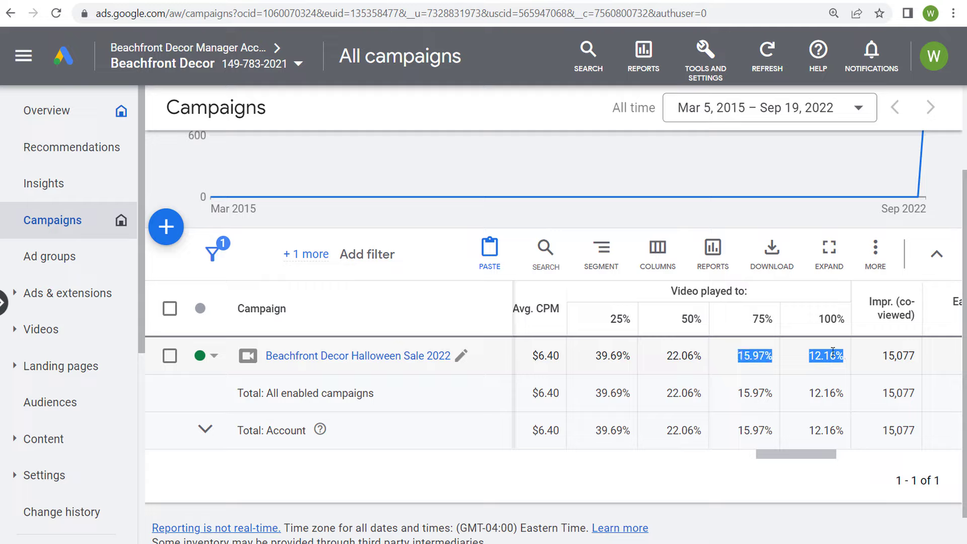
{"action": "left_click", "coordinate": [833, 353]}
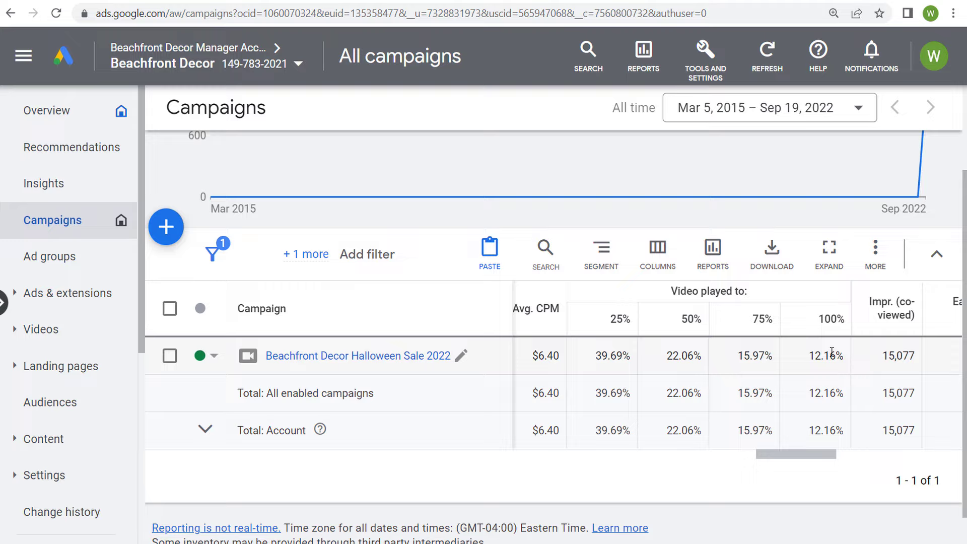
{"action": "left_click_drag", "start_coordinate": [808, 358], "coordinate": [848, 356]}
{"action": "left_click", "coordinate": [849, 356]}
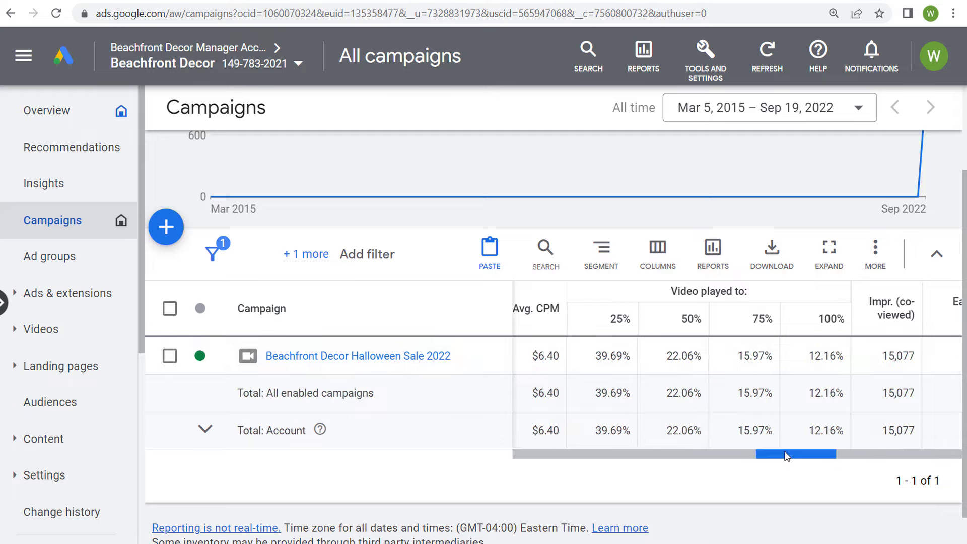
Examine the campaign's earned likes, shares, views, playlist additions and subscribers, including the explanation of the earned metrics
{"action": "left_click_drag", "start_coordinate": [784, 455], "coordinate": [841, 459]}
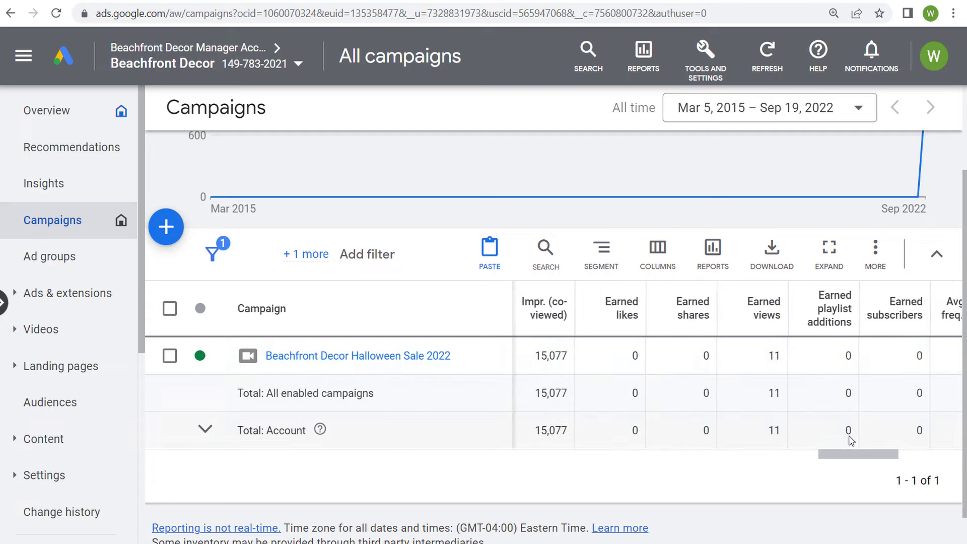
{"action": "left_click_drag", "start_coordinate": [858, 455], "coordinate": [852, 436]}
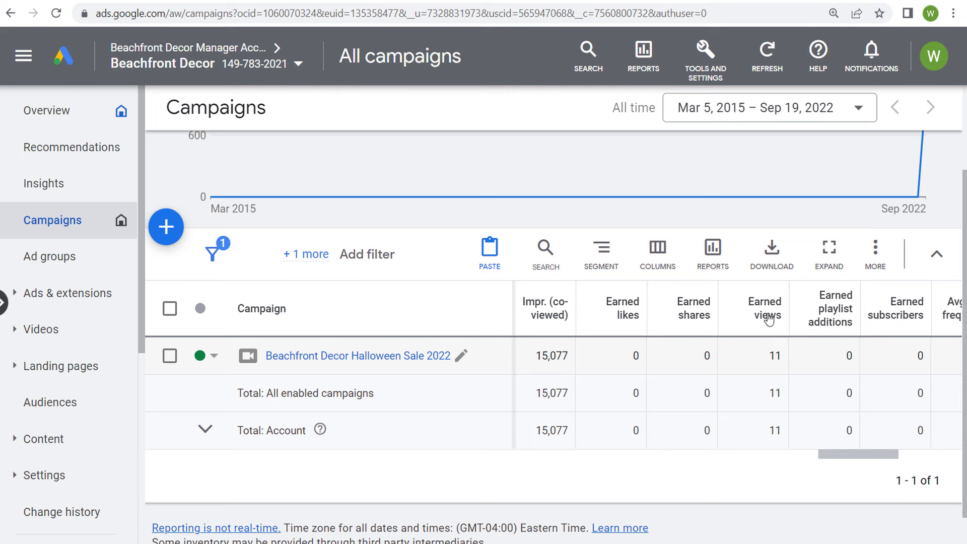
{"action": "mouse_move", "coordinate": [768, 305]}
{"action": "double_click", "coordinate": [851, 355]}
{"action": "left_click", "coordinate": [879, 396]}
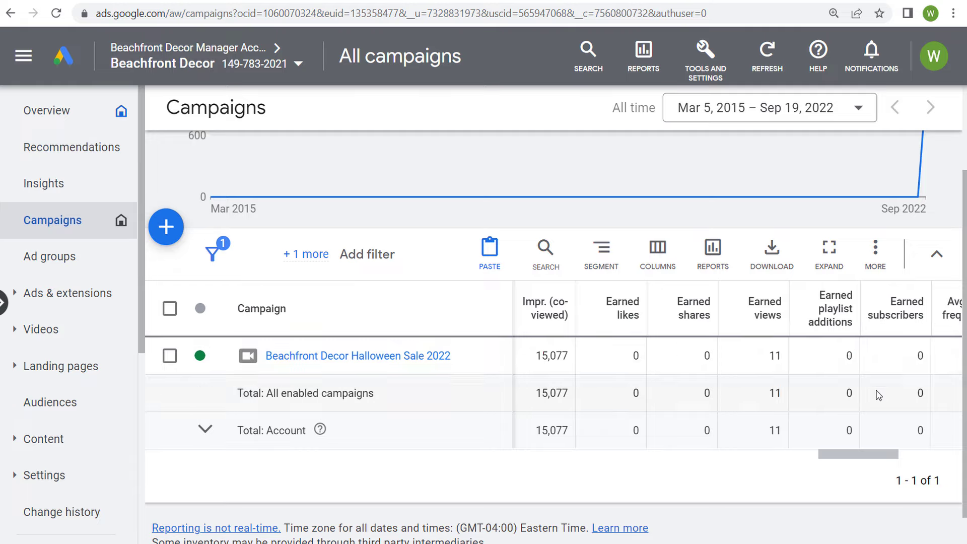
{"action": "double_click", "coordinate": [636, 356]}
{"action": "double_click", "coordinate": [707, 355]}
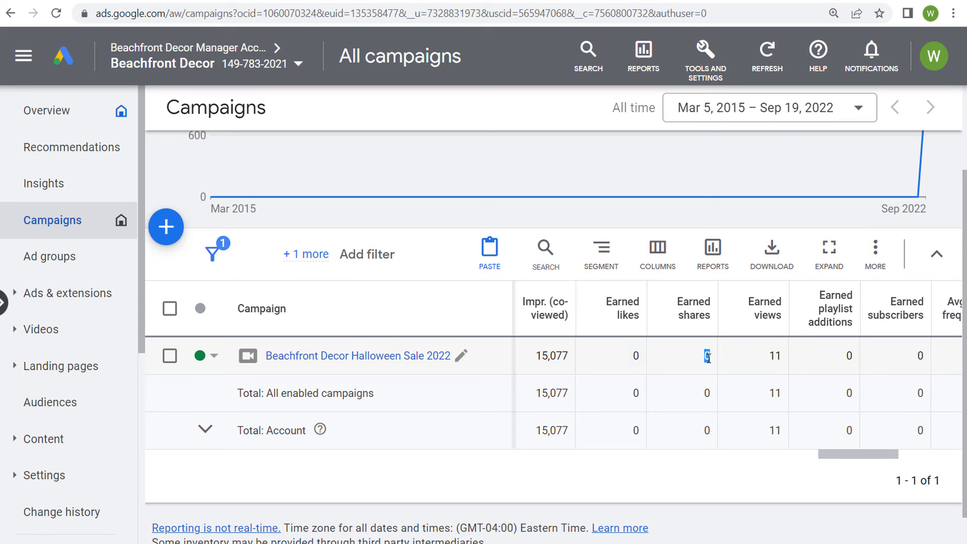
{"action": "left_click", "coordinate": [758, 405]}
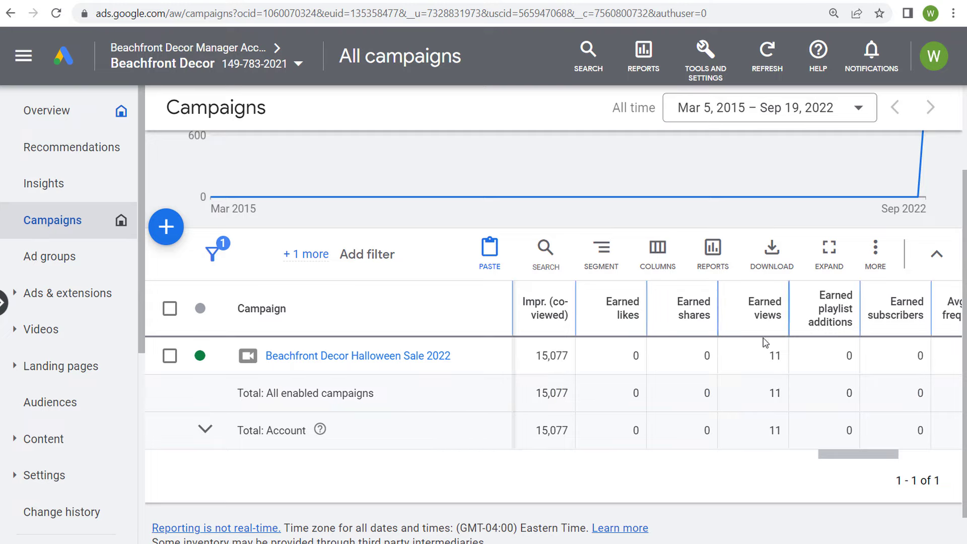
{"action": "mouse_move", "coordinate": [738, 419]}
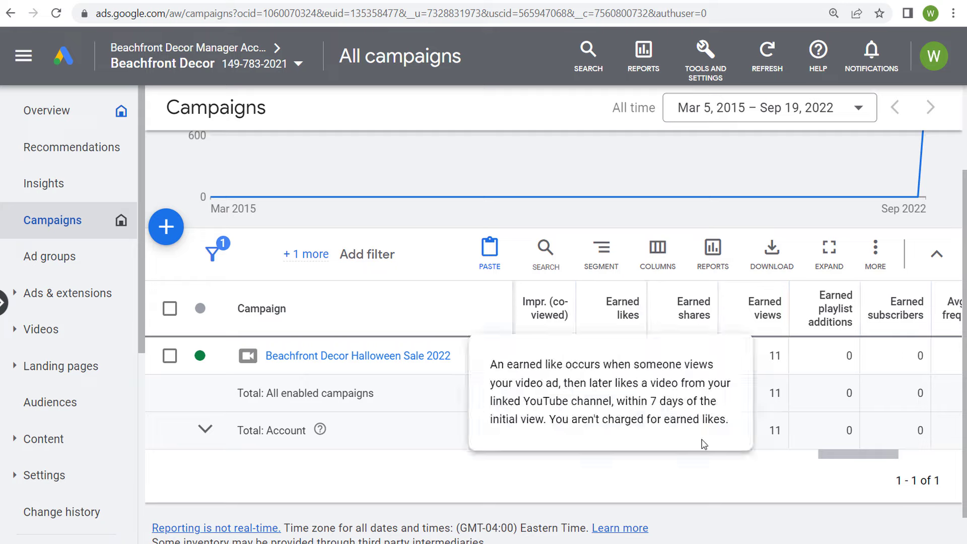
Check the campaign's Conv. rate, Conversions and Cost / conv. values at the end of the table
{"action": "left_click_drag", "start_coordinate": [851, 462], "coordinate": [932, 462]}
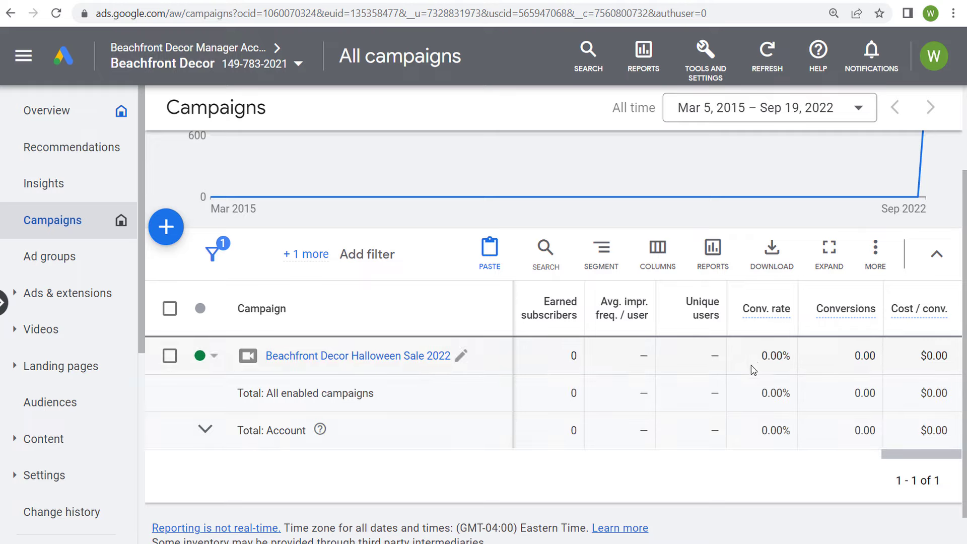
{"action": "left_click_drag", "start_coordinate": [753, 362], "coordinate": [952, 355]}
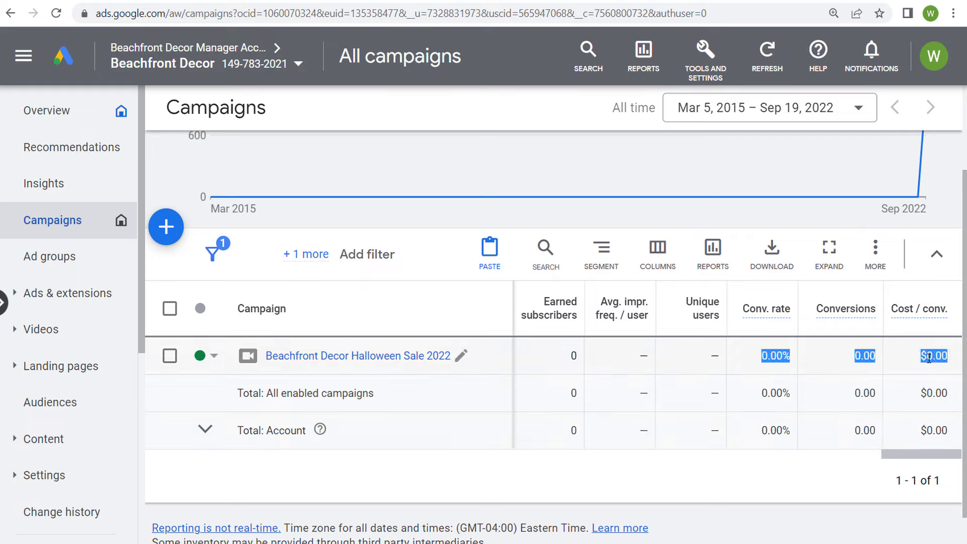
{"action": "left_click", "coordinate": [930, 359]}
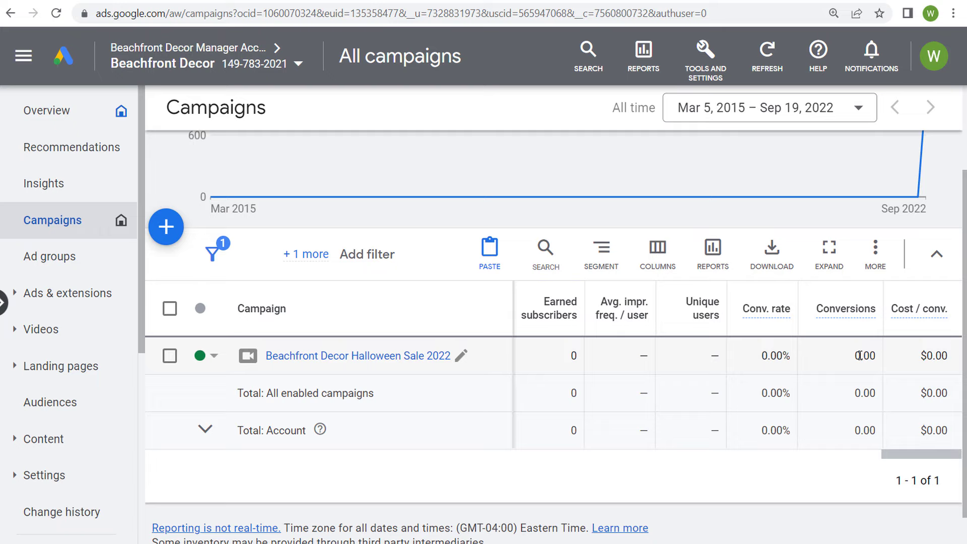
Go back to the campaign's earned views and the neighbouring Video played to rates
{"action": "left_click_drag", "start_coordinate": [909, 456], "coordinate": [851, 458]}
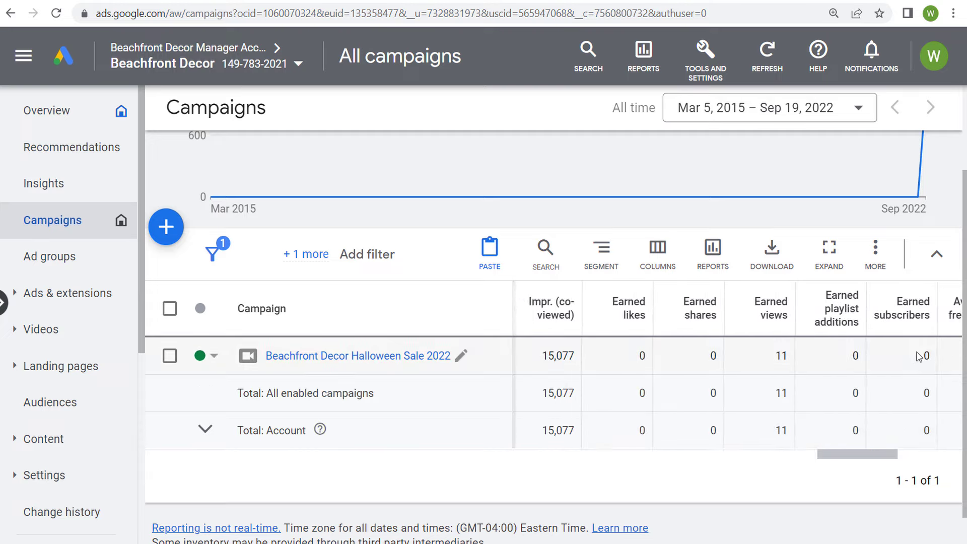
{"action": "double_click", "coordinate": [782, 359]}
{"action": "left_click_drag", "start_coordinate": [855, 456], "coordinate": [832, 456]}
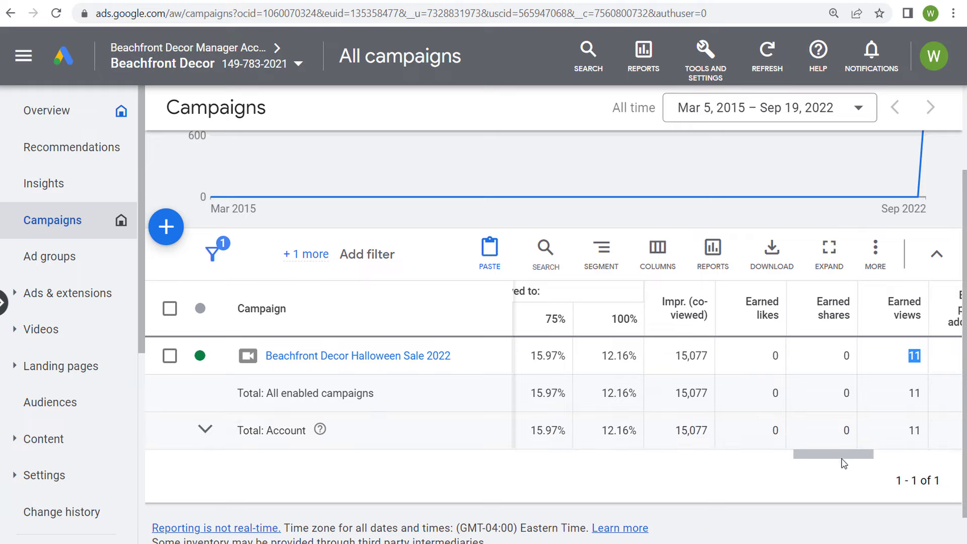
{"action": "left_click_drag", "start_coordinate": [842, 454], "coordinate": [812, 456]}
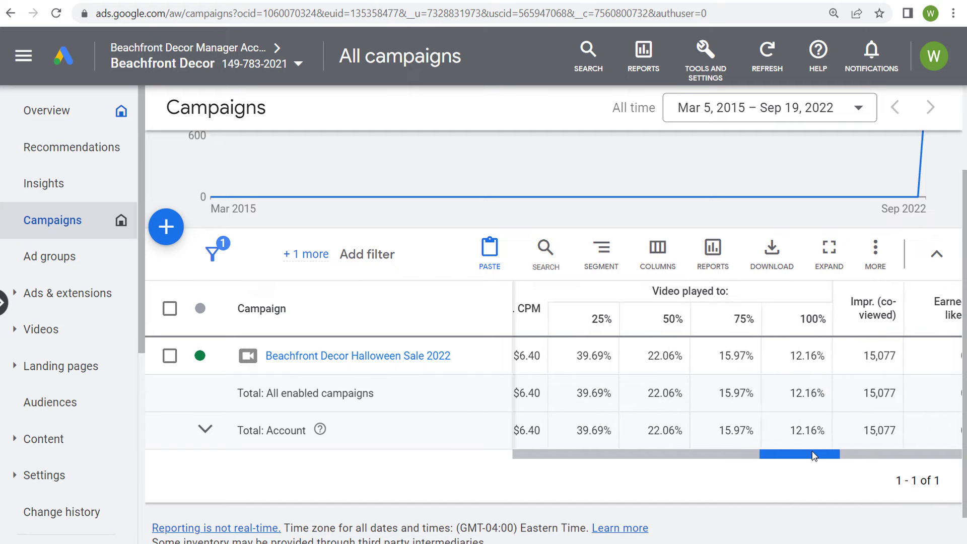
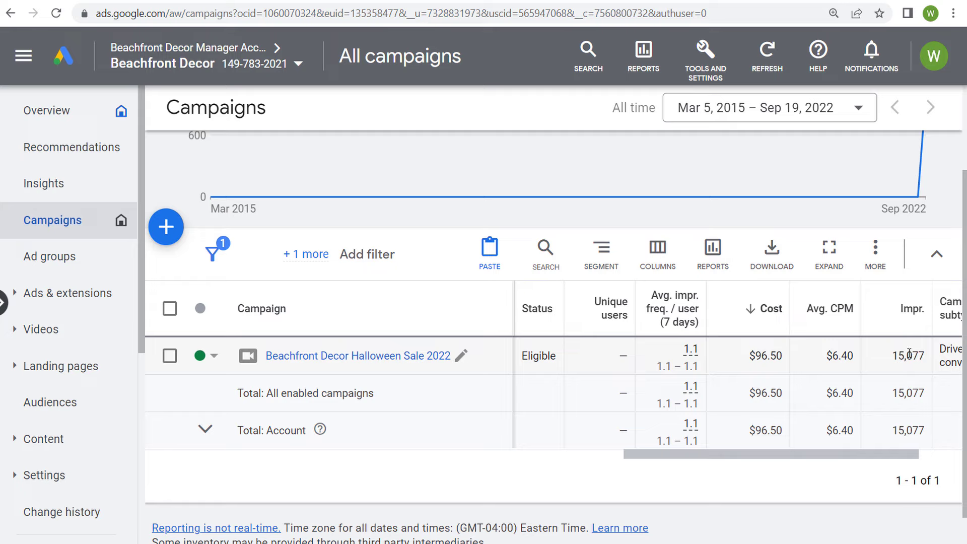
Switch the campaigns table to the predefined Views column set
{"action": "mouse_move", "coordinate": [827, 454]}
{"action": "left_mouse_down"}
{"action": "mouse_move", "coordinate": [870, 457]}
{"action": "mouse_move", "coordinate": [833, 455]}
{"action": "left_mouse_up"}
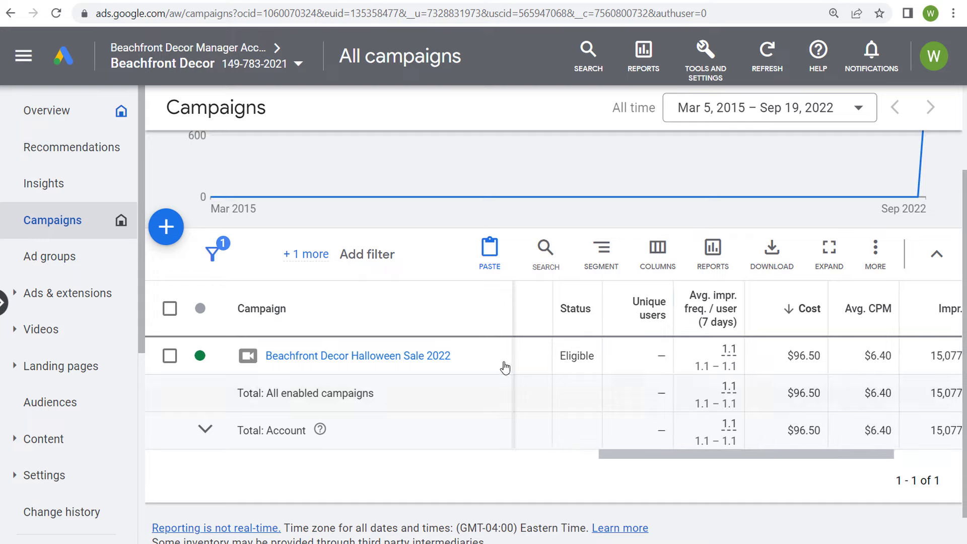
{"action": "left_click", "coordinate": [660, 261]}
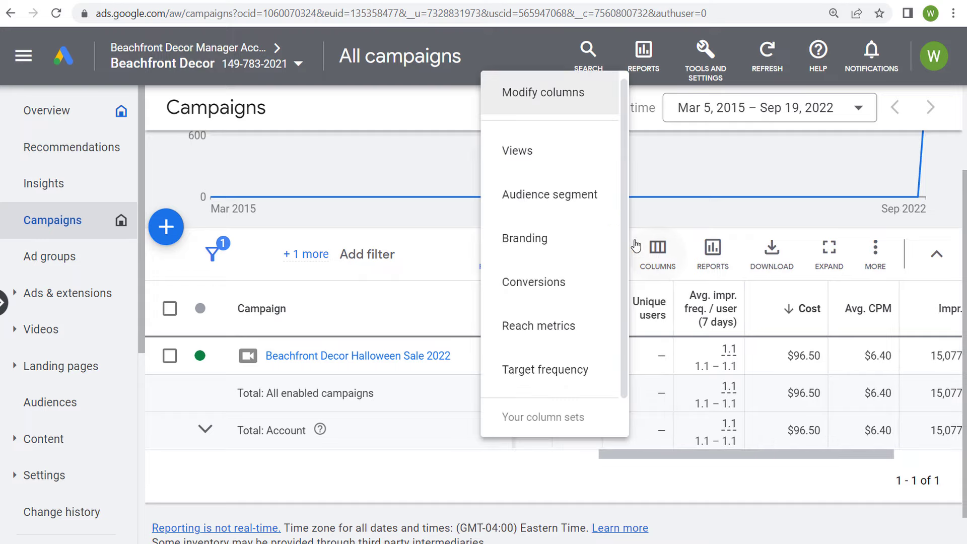
{"action": "left_click", "coordinate": [530, 159]}
{"action": "scroll", "coordinate": [655, 434], "scroll_direction": "down", "scroll_amount": 3}
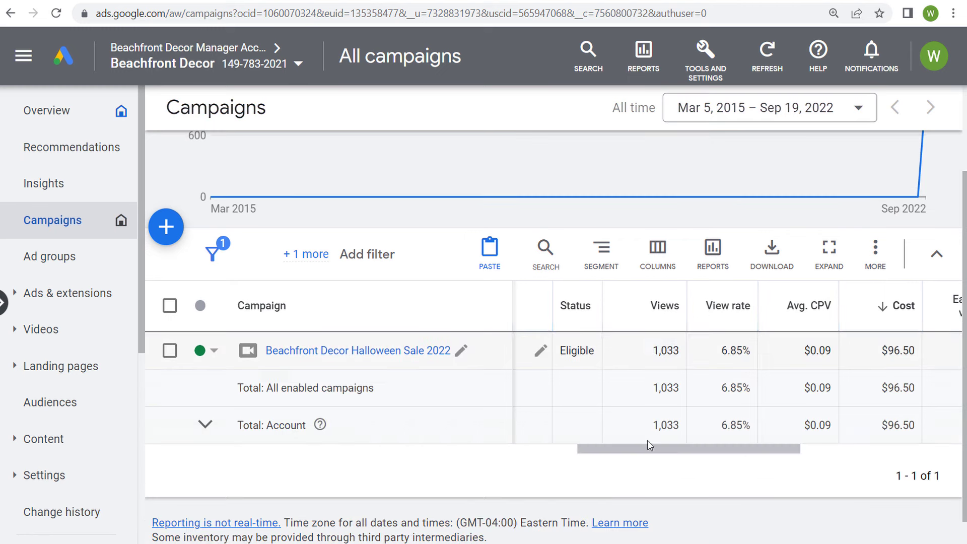
Segment the campaigns table by Device
{"action": "left_click", "coordinate": [605, 250]}
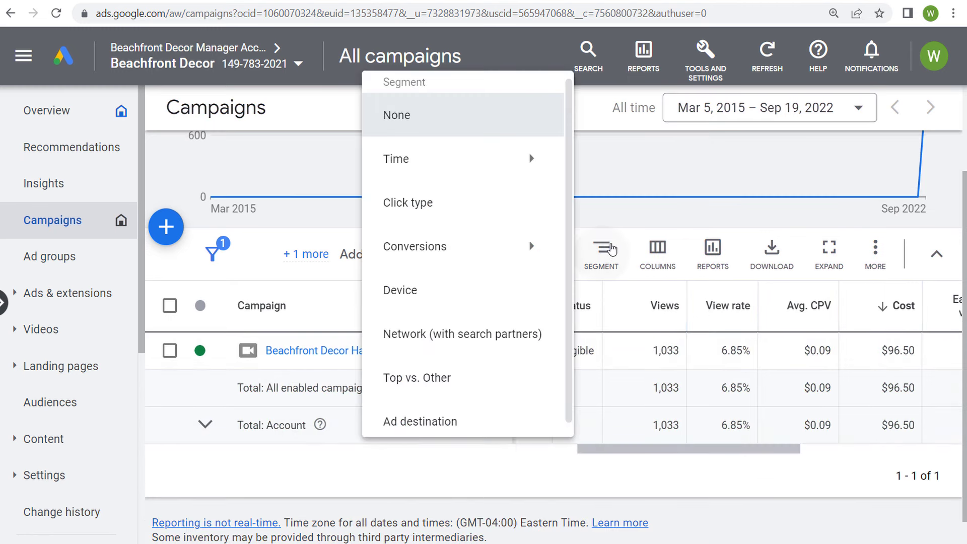
{"action": "left_click", "coordinate": [427, 295]}
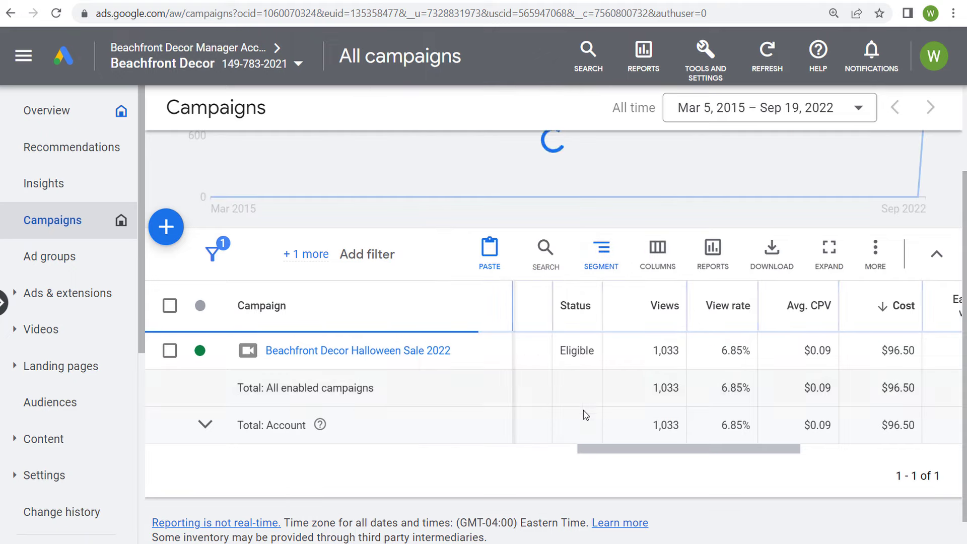
{"action": "scroll", "coordinate": [647, 474], "scroll_direction": "down", "scroll_amount": 4}
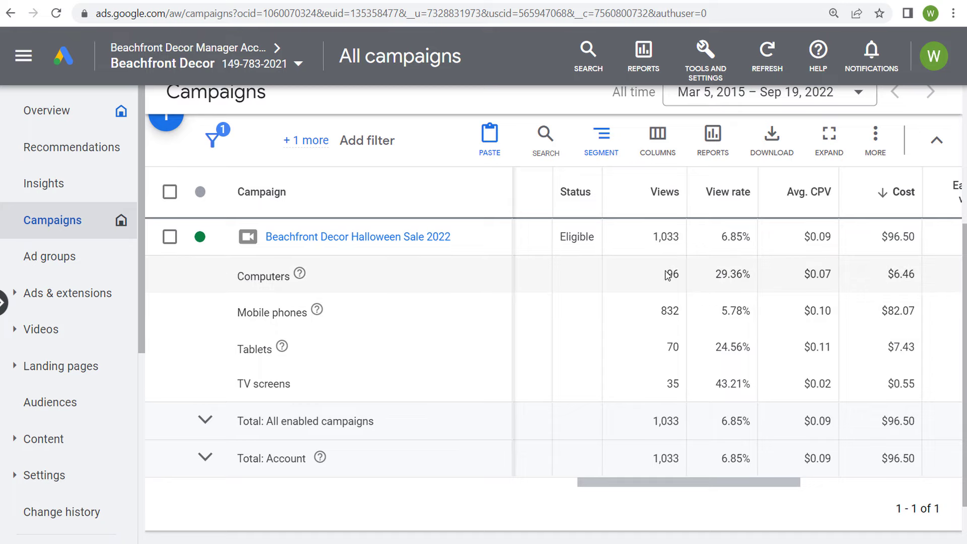
Examine the views and Avg. CPV in the device breakdown for computers, mobile phones, tablets and TV screens
{"action": "left_click_drag", "start_coordinate": [666, 275], "coordinate": [692, 280]}
{"action": "left_click_drag", "start_coordinate": [834, 284], "coordinate": [808, 274]}
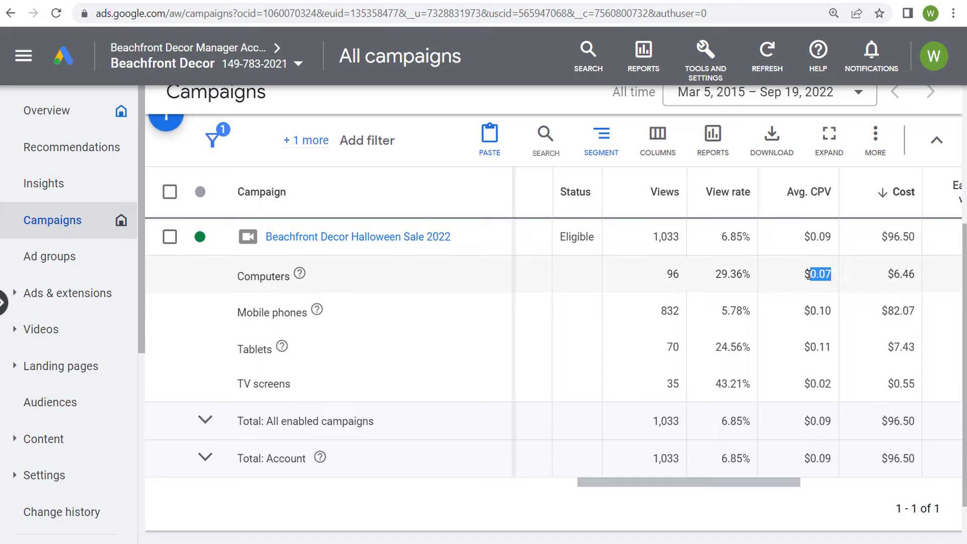
{"action": "left_click", "coordinate": [738, 347]}
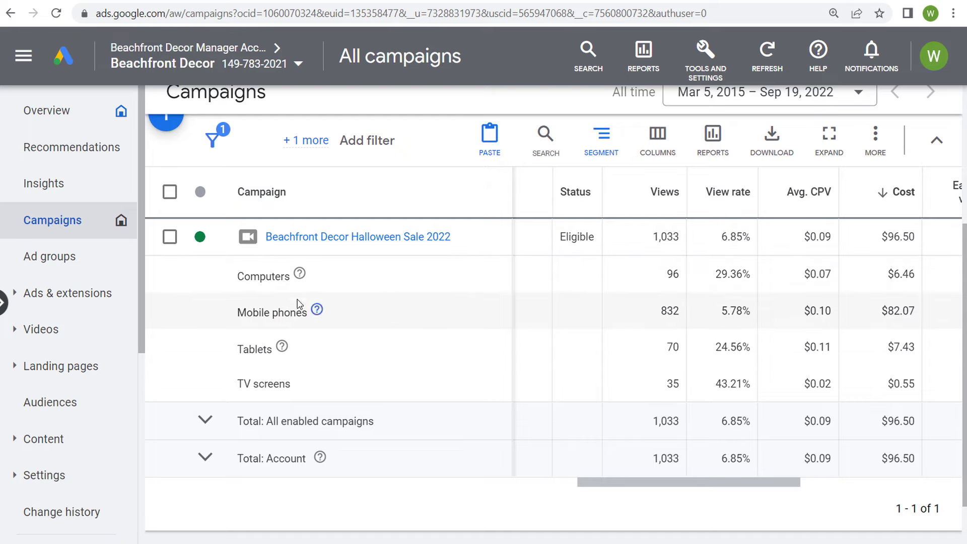
{"action": "left_click_drag", "start_coordinate": [239, 279], "coordinate": [291, 277]}
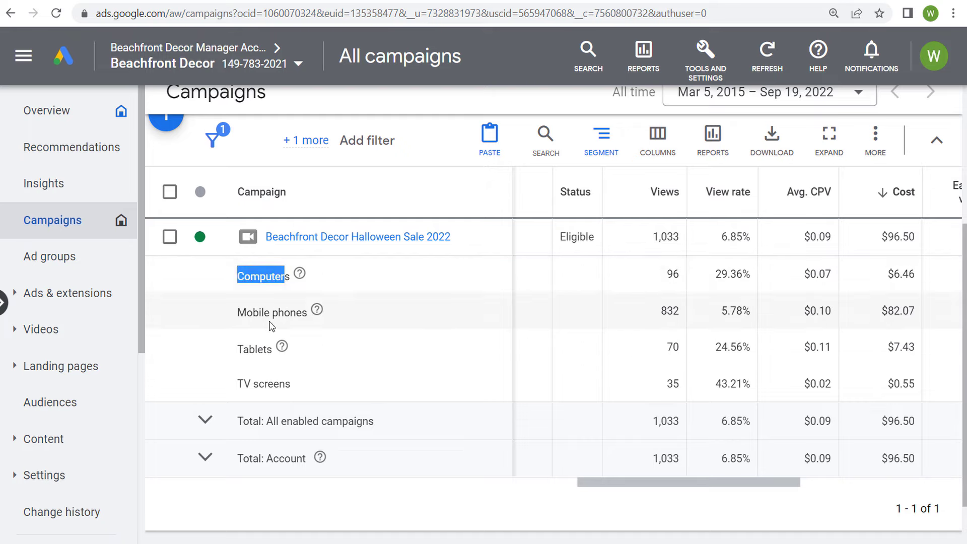
{"action": "left_click_drag", "start_coordinate": [238, 349], "coordinate": [267, 350]}
{"action": "left_click", "coordinate": [228, 394]}
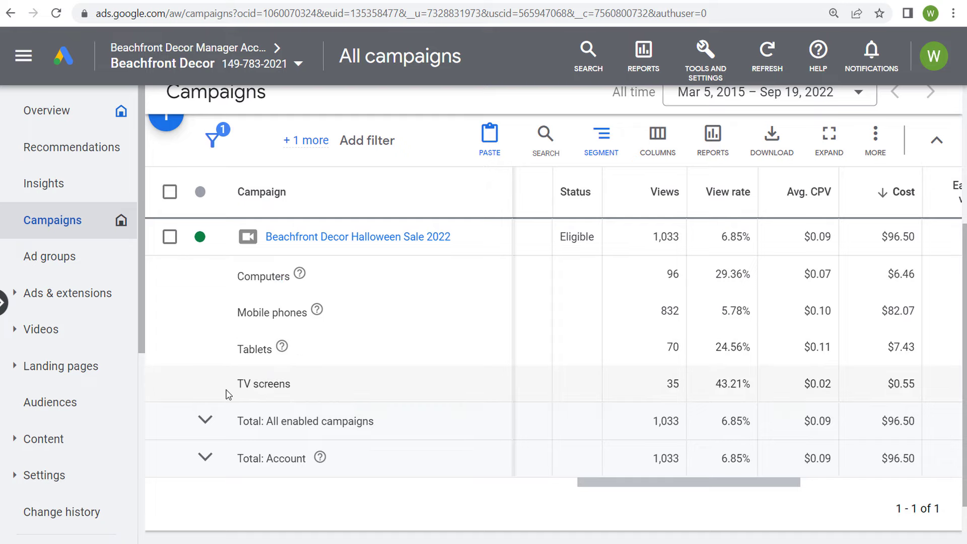
{"action": "triple_click", "coordinate": [248, 385]}
{"action": "left_click", "coordinate": [726, 372]}
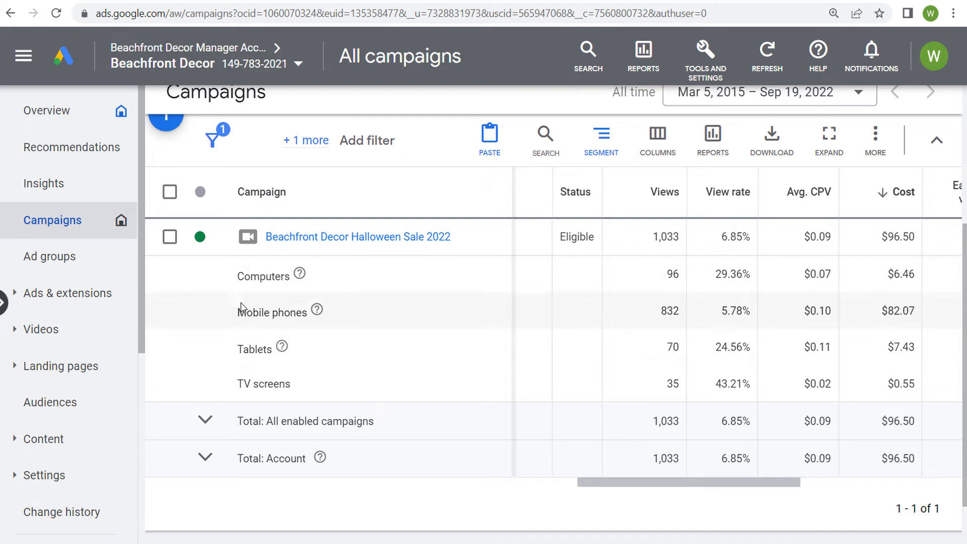
Review the mobile phones row from Views and View rate through Cost, Earned views and the 25% Video played to rate
{"action": "left_click_drag", "start_coordinate": [659, 311], "coordinate": [907, 315]}
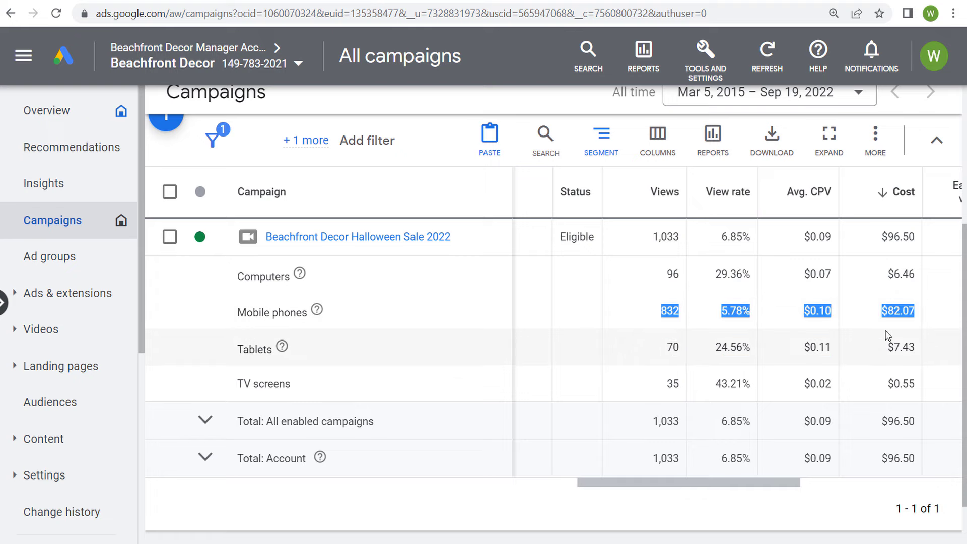
{"action": "left_click_drag", "start_coordinate": [745, 481], "coordinate": [885, 481]}
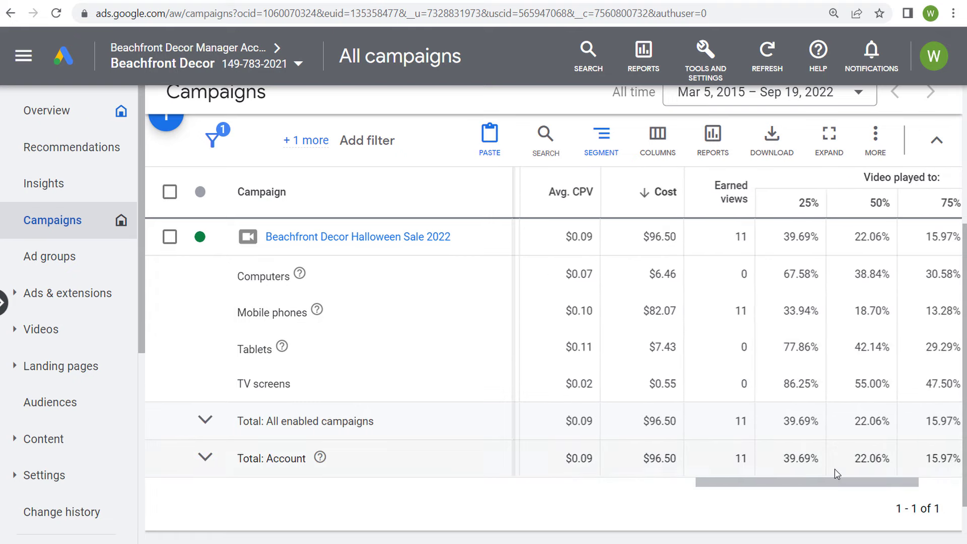
{"action": "left_click_drag", "start_coordinate": [727, 317], "coordinate": [827, 323]}
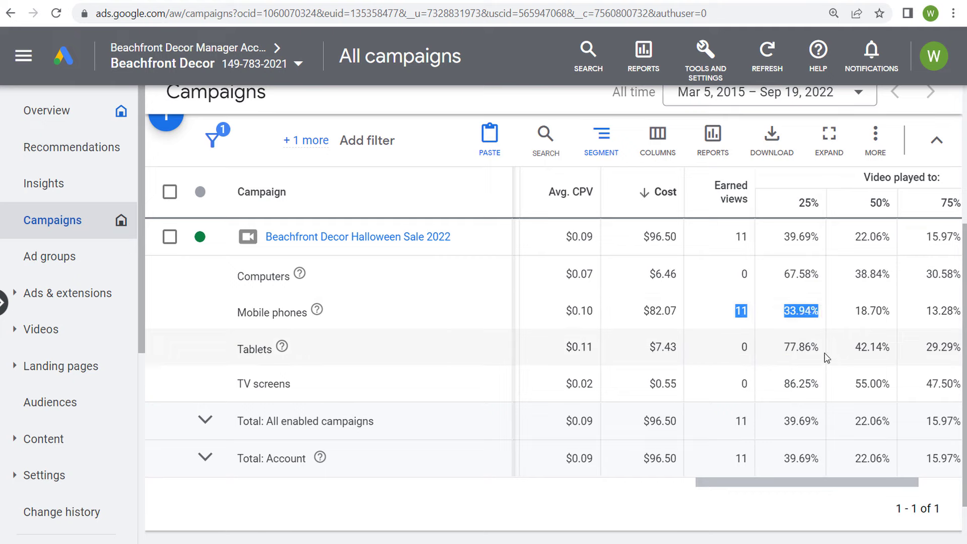
Examine the computers row's Video played to rates from 25% to 100% against the other devices
{"action": "left_click", "coordinate": [808, 485]}
{"action": "left_click_drag", "start_coordinate": [807, 487], "coordinate": [850, 484]}
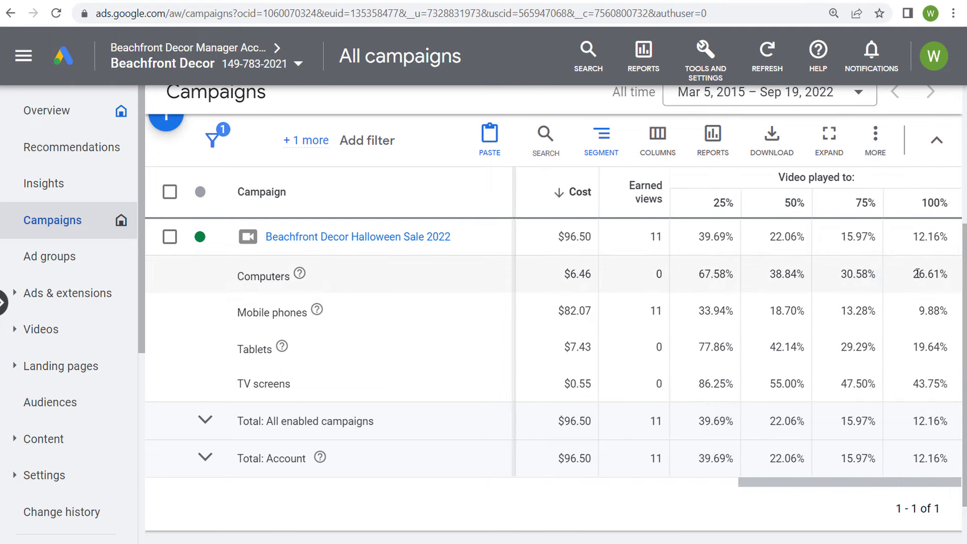
{"action": "left_click_drag", "start_coordinate": [949, 275], "coordinate": [704, 275]}
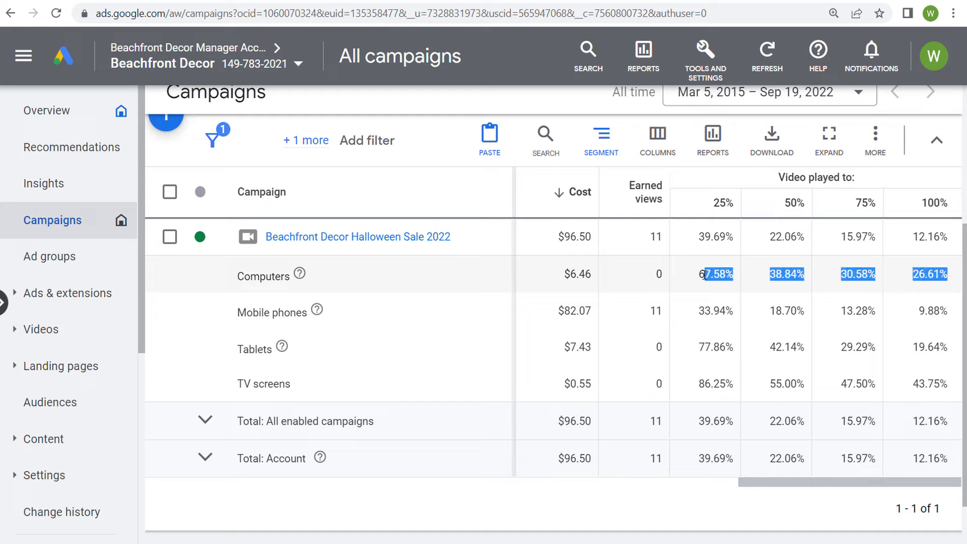
{"action": "left_click", "coordinate": [727, 292]}
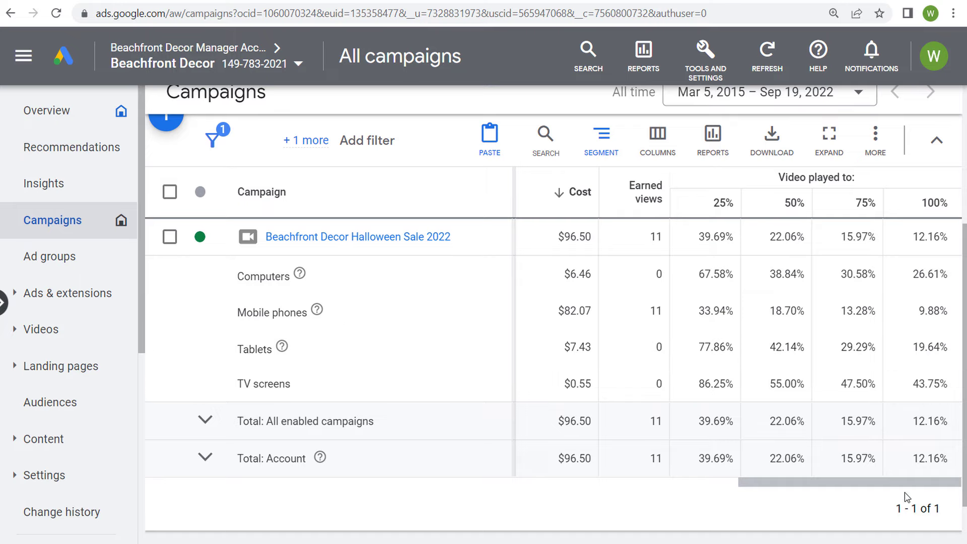
Segment the campaigns table by time, using the hour of the day
{"action": "left_click_drag", "start_coordinate": [895, 484], "coordinate": [678, 484]}
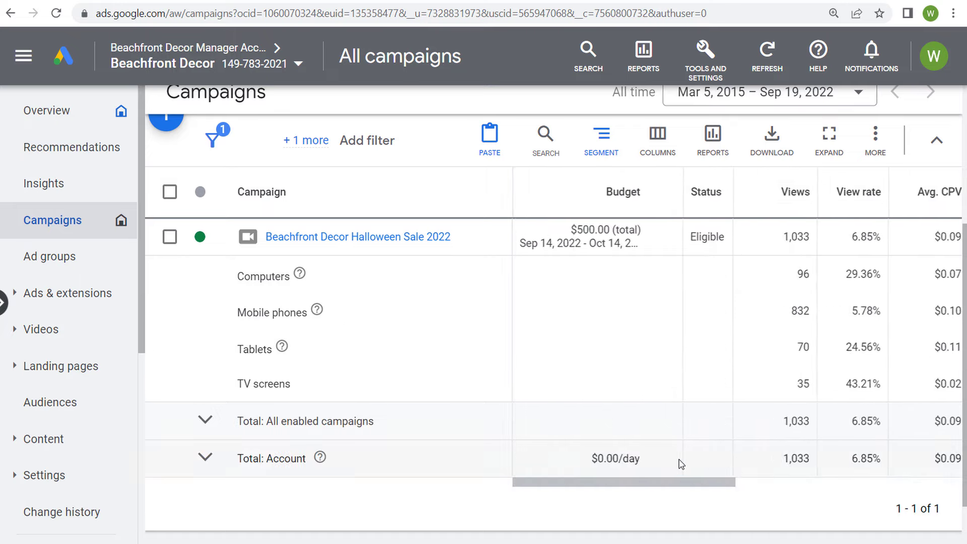
{"action": "left_click", "coordinate": [601, 135]}
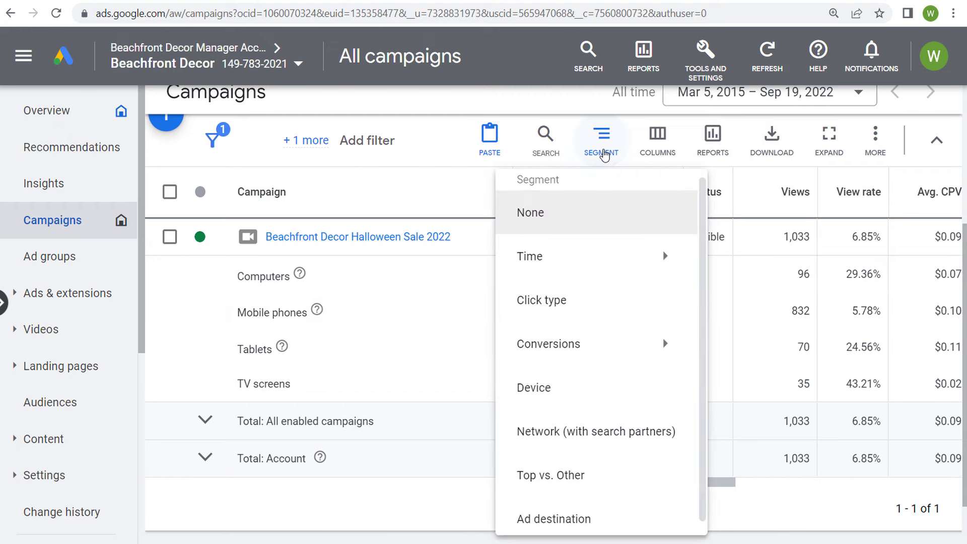
{"action": "mouse_move", "coordinate": [644, 255]}
{"action": "left_click", "coordinate": [733, 144]}
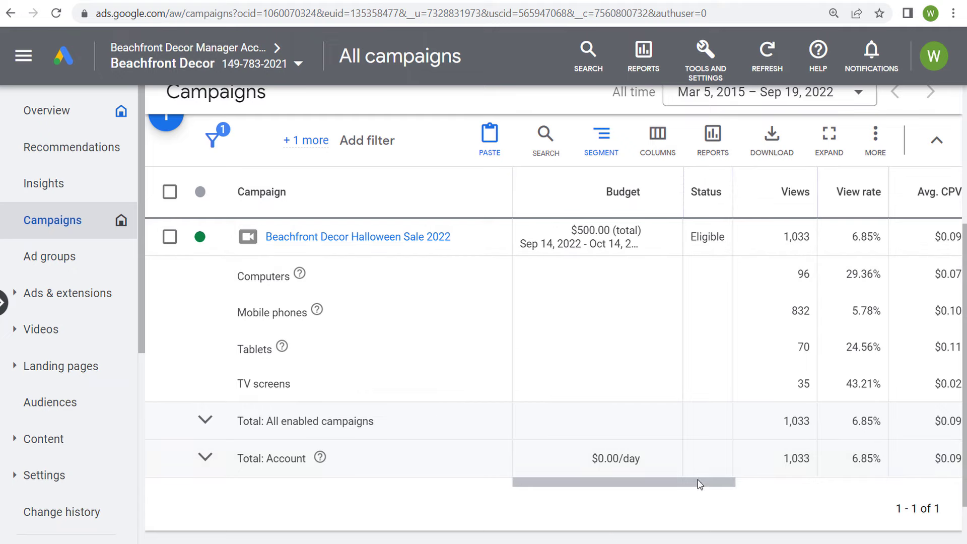
{"action": "left_click", "coordinate": [604, 144]}
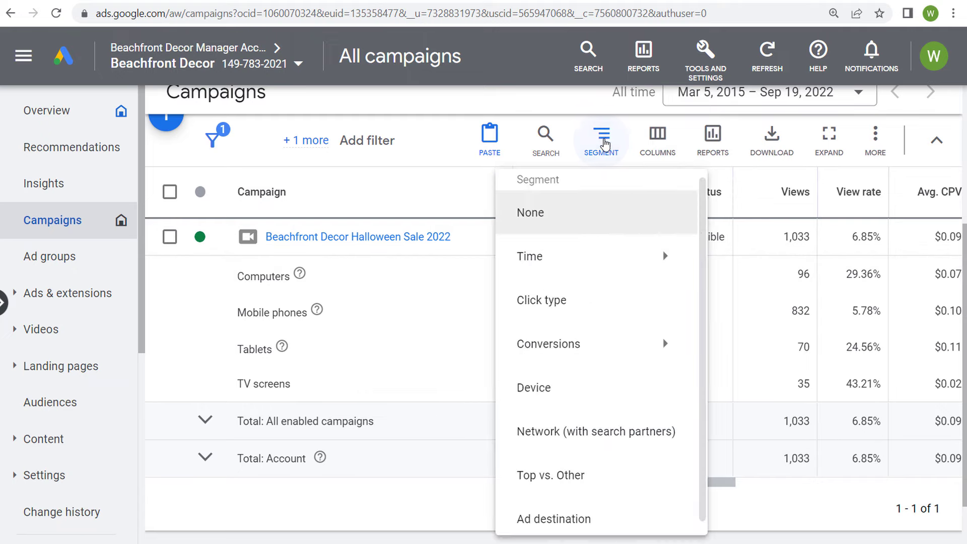
{"action": "left_click", "coordinate": [779, 409]}
Examine the Views column across the hourly rows and single out the view count for hour 5
{"action": "scroll", "coordinate": [748, 393], "scroll_direction": "down", "scroll_amount": 10}
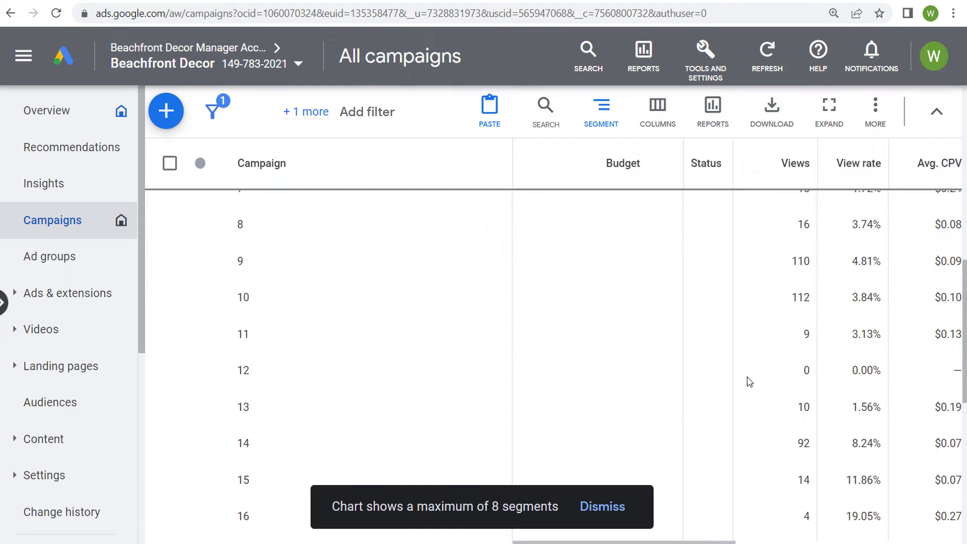
{"action": "scroll", "coordinate": [749, 381], "scroll_direction": "down", "scroll_amount": 7}
{"action": "scroll", "coordinate": [803, 426], "scroll_direction": "up", "scroll_amount": 5}
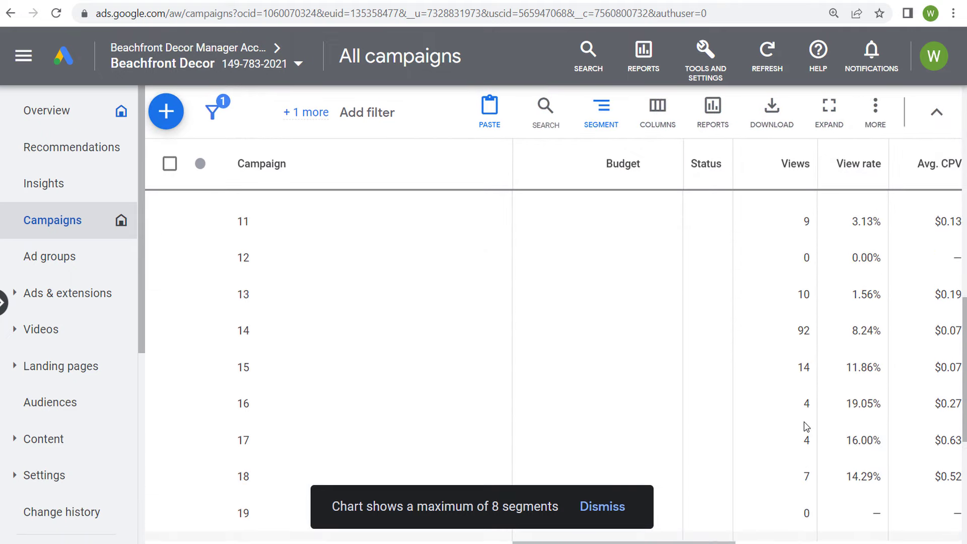
{"action": "scroll", "coordinate": [805, 427], "scroll_direction": "up", "scroll_amount": 8}
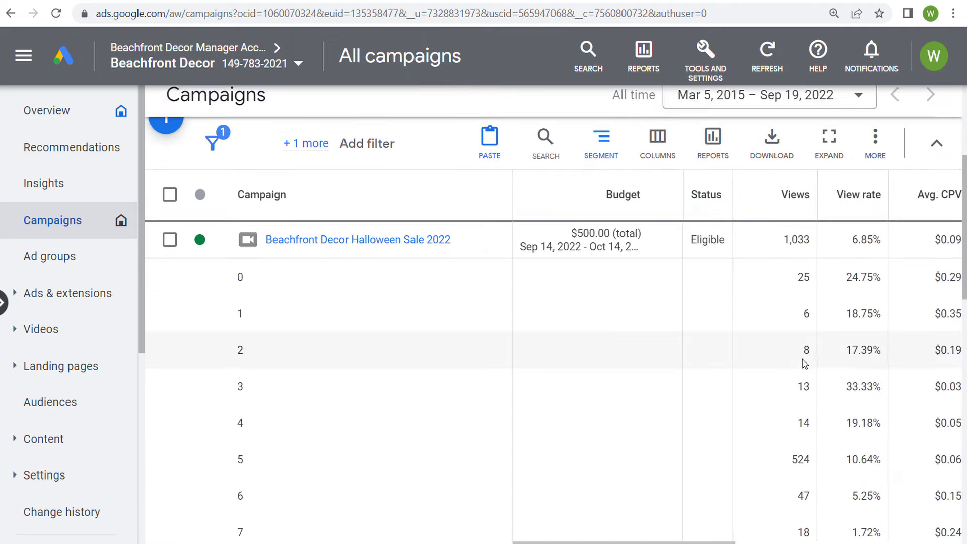
{"action": "scroll", "coordinate": [804, 363], "scroll_direction": "down", "scroll_amount": 2}
{"action": "double_click", "coordinate": [814, 348]}
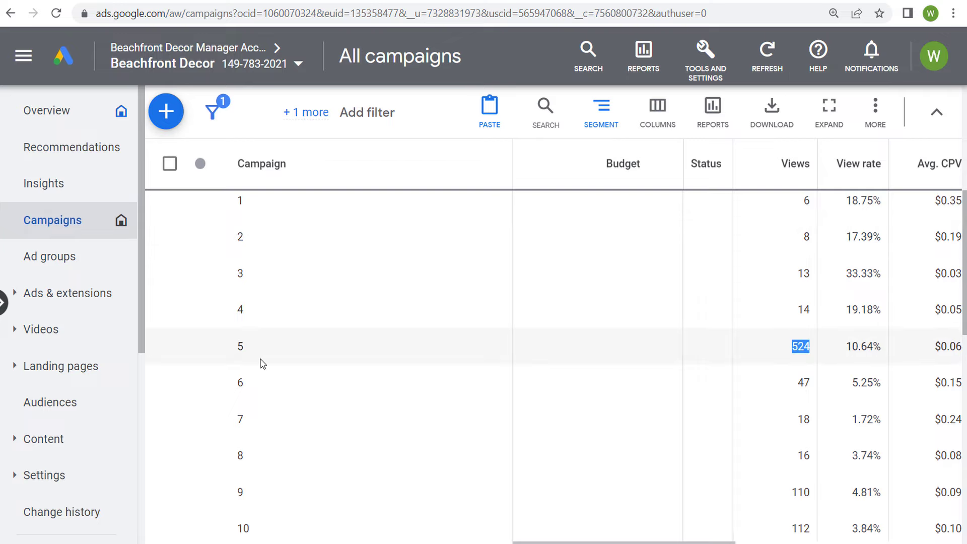
{"action": "left_click_drag", "start_coordinate": [262, 363], "coordinate": [238, 353]}
{"action": "left_click", "coordinate": [806, 363]}
Review the views of the remaining hours through hour 23 and the chart's largest hourly segments
{"action": "scroll", "coordinate": [808, 385], "scroll_direction": "down", "scroll_amount": 6}
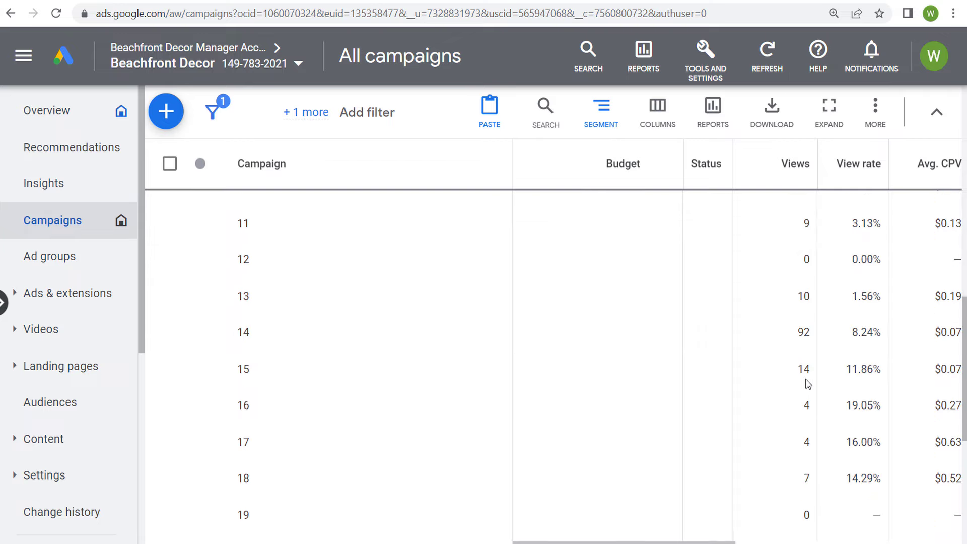
{"action": "scroll", "coordinate": [812, 331], "scroll_direction": "down", "scroll_amount": 2}
{"action": "scroll", "coordinate": [810, 317], "scroll_direction": "down", "scroll_amount": 2}
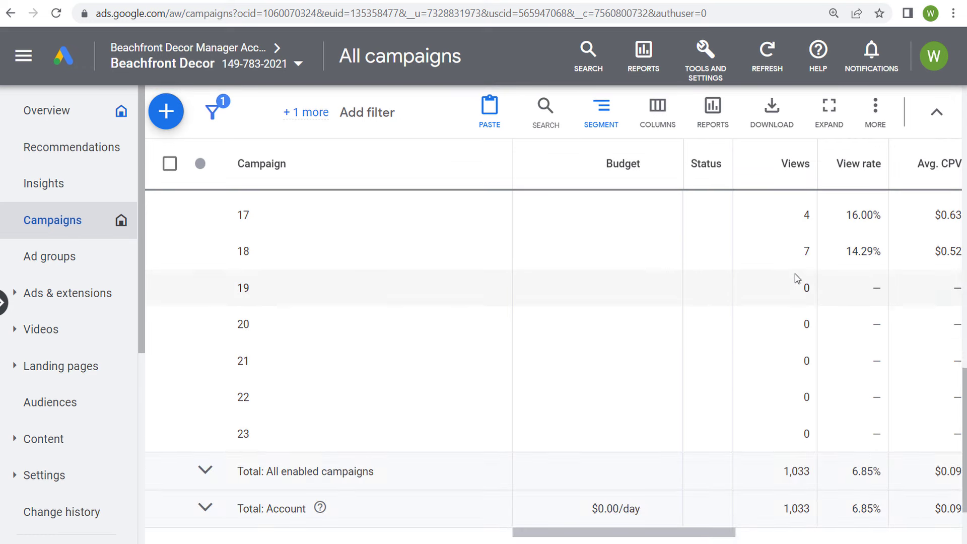
{"action": "scroll", "coordinate": [796, 277], "scroll_direction": "up", "scroll_amount": 10}
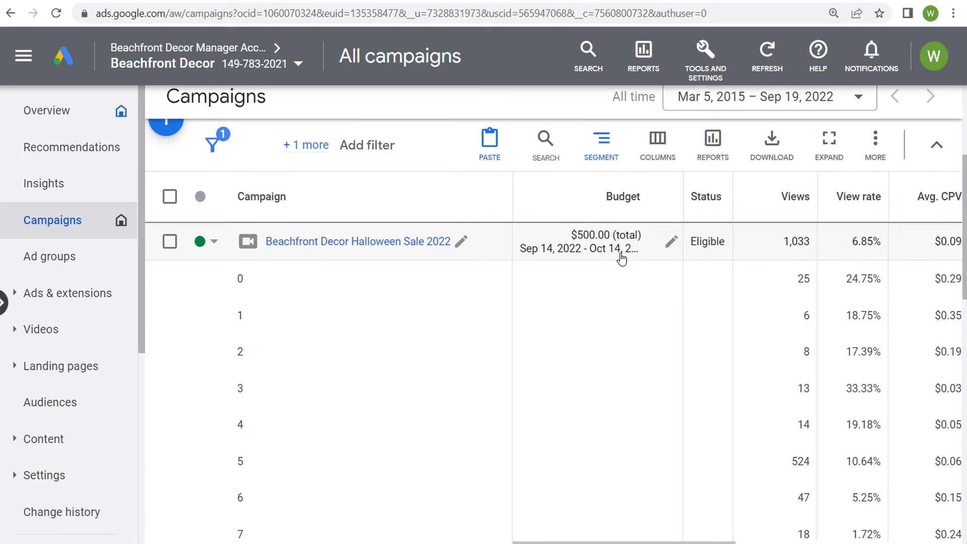
{"action": "scroll", "coordinate": [794, 430], "scroll_direction": "up", "scroll_amount": 2}
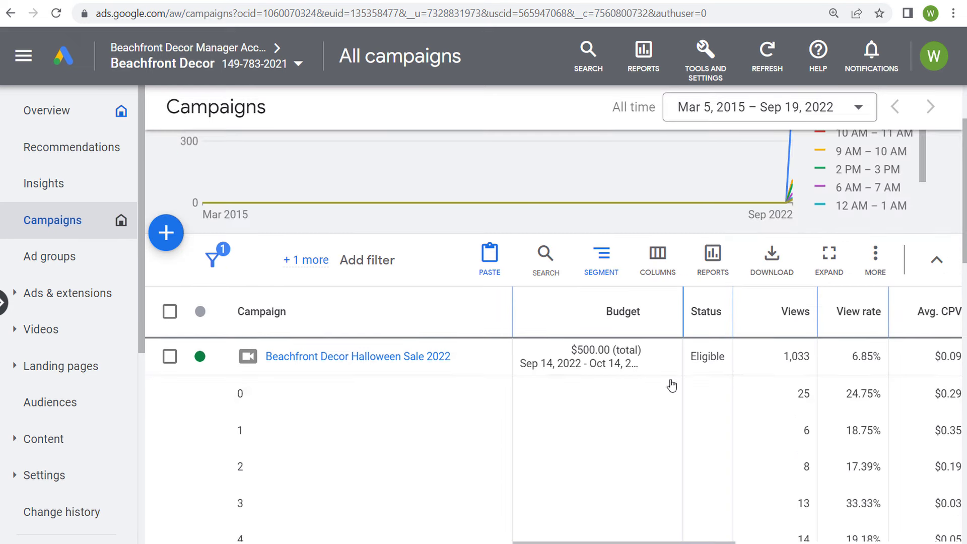
{"action": "scroll", "coordinate": [669, 384], "scroll_direction": "up", "scroll_amount": 2}
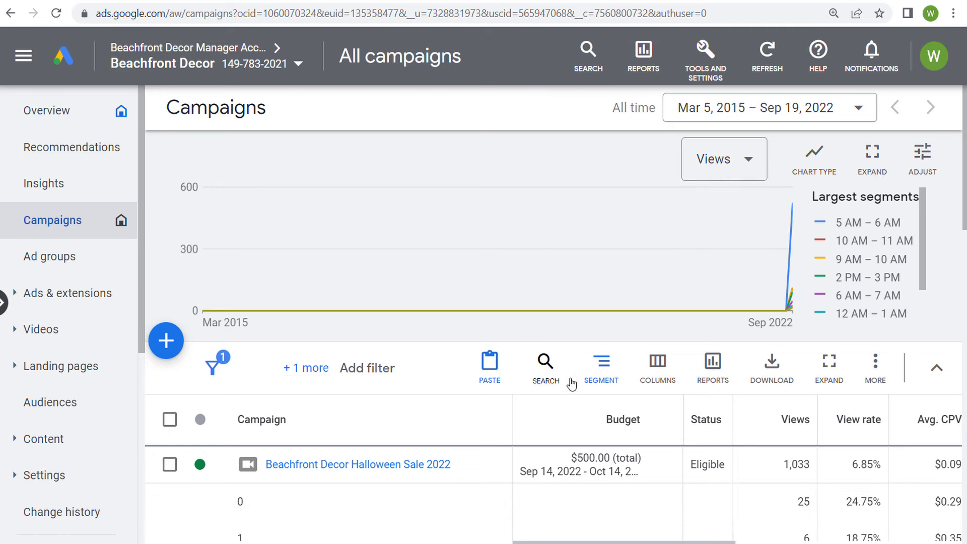
Switch the campaigns table to the Reach metrics column set
{"action": "left_click", "coordinate": [609, 376]}
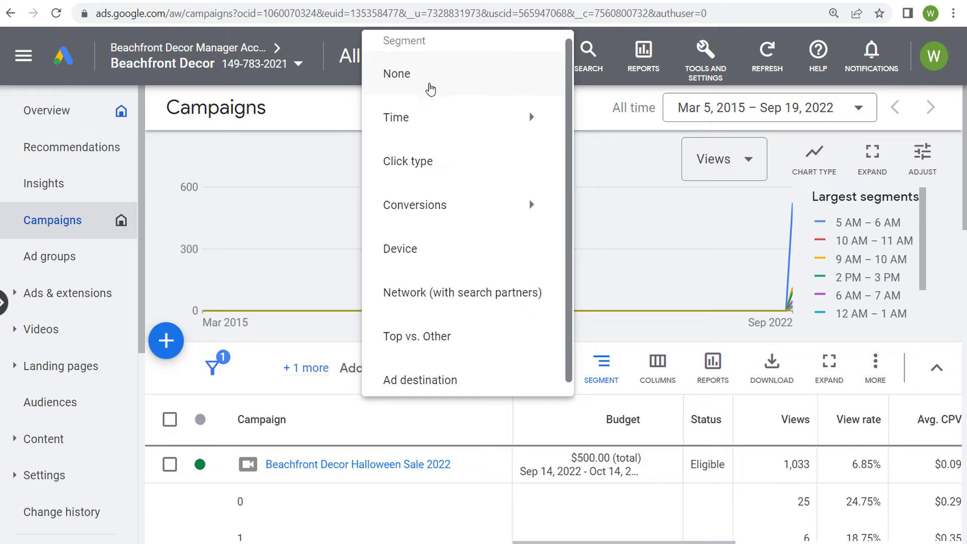
{"action": "left_click", "coordinate": [678, 377]}
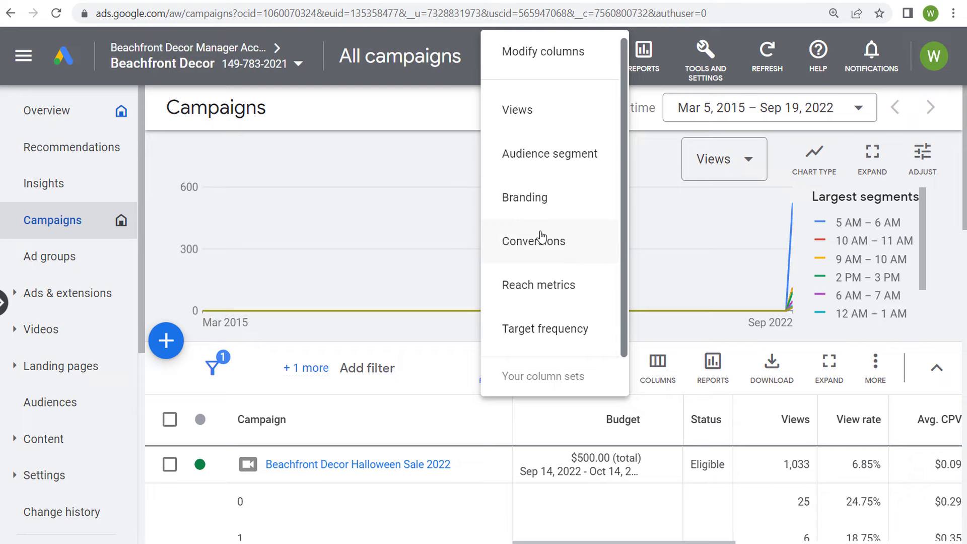
{"action": "left_click", "coordinate": [542, 285]}
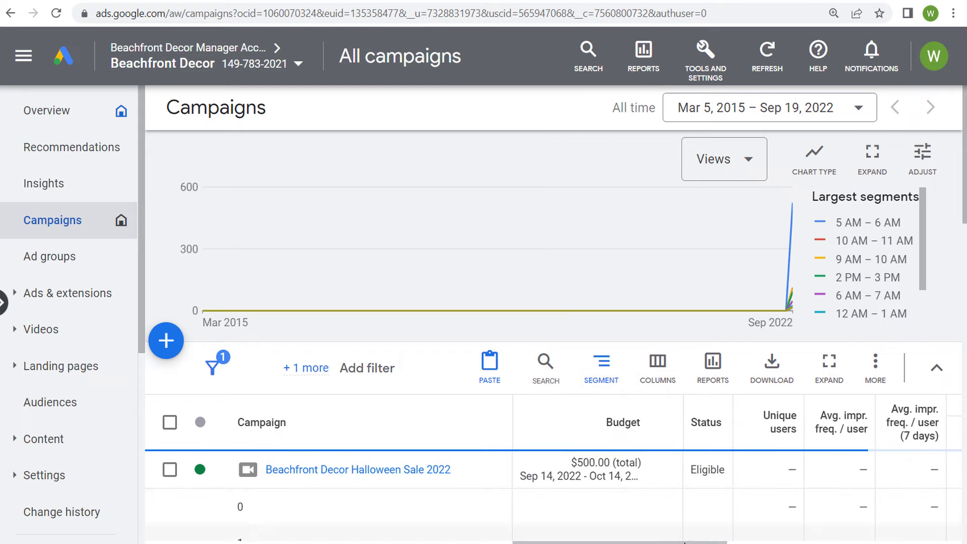
Review the reach columns, including average impression frequency per user over 7 days and the Frequency distribution from 1+ to 10+
{"action": "scroll", "coordinate": [738, 470], "scroll_direction": "right", "scroll_amount": 10}
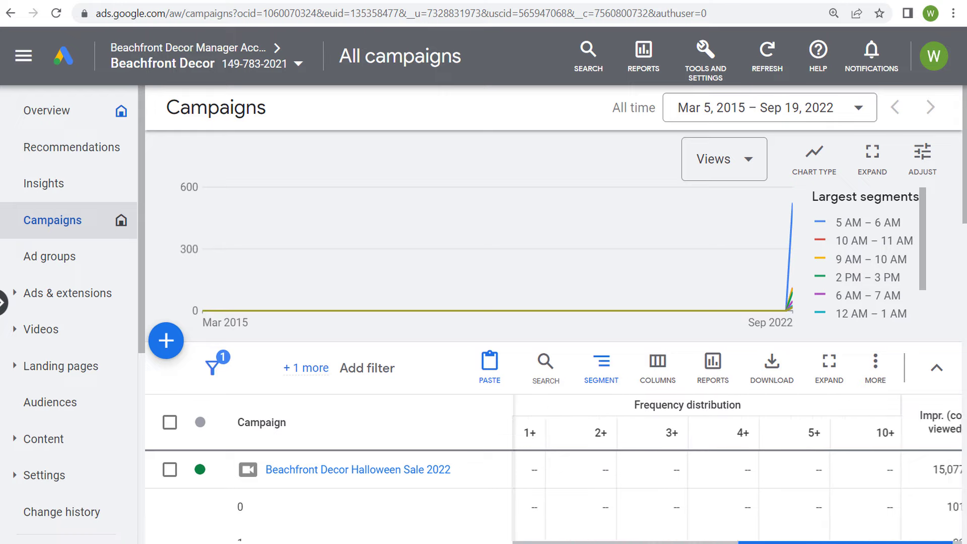
{"action": "scroll", "coordinate": [780, 499], "scroll_direction": "left", "scroll_amount": 5}
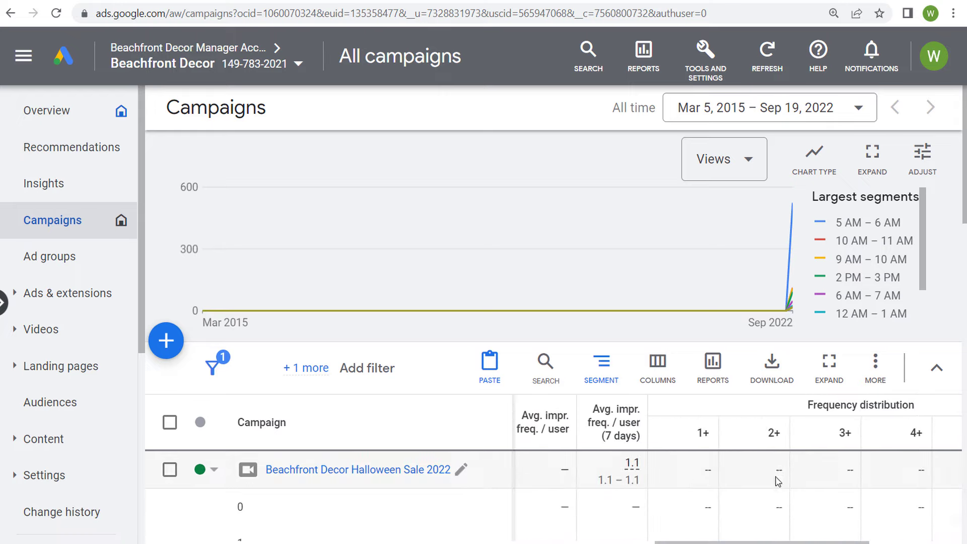
{"action": "mouse_move", "coordinate": [771, 432]}
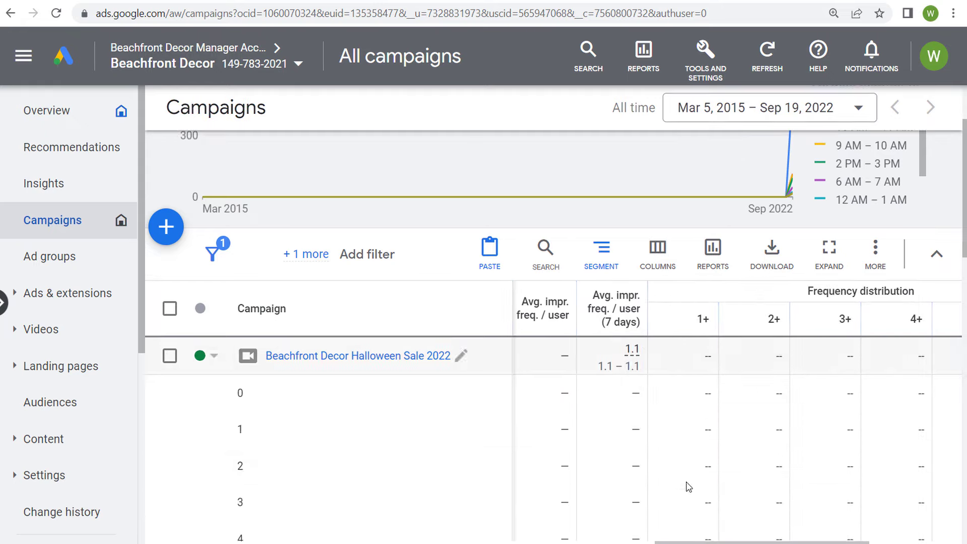
{"action": "scroll", "coordinate": [685, 483], "scroll_direction": "down", "scroll_amount": 2}
Remove the hourly segment from the campaigns table by setting segmentation to None
{"action": "scroll", "coordinate": [521, 432], "scroll_direction": "left", "scroll_amount": 5}
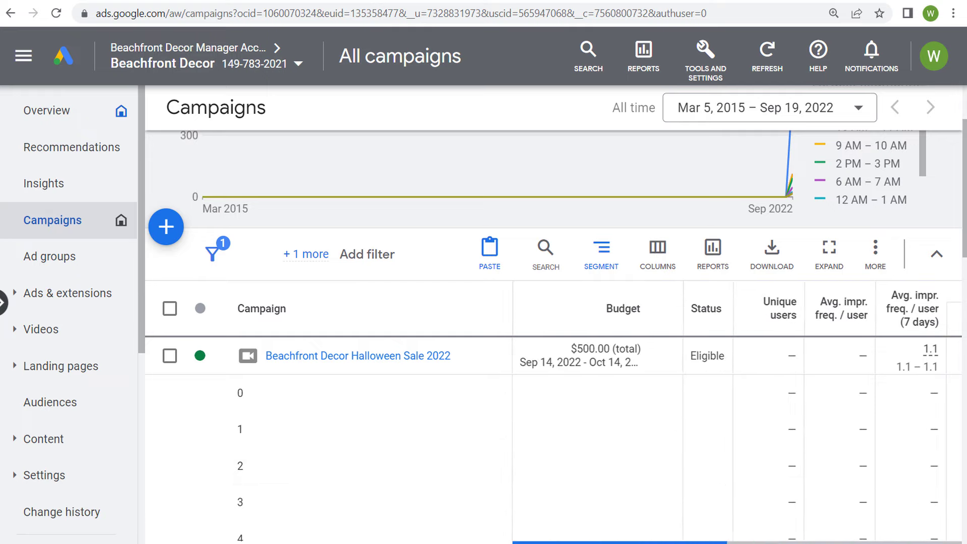
{"action": "left_click", "coordinate": [603, 249]}
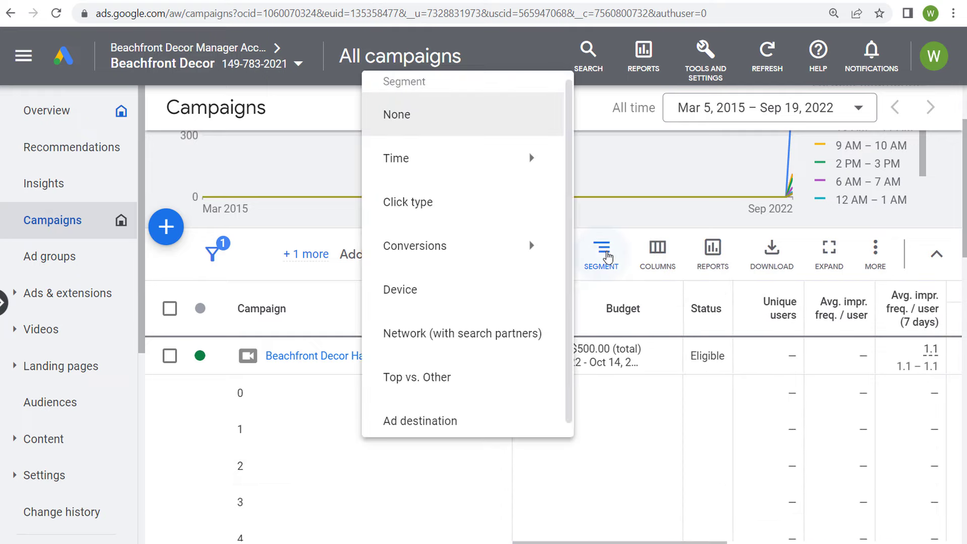
{"action": "left_click", "coordinate": [474, 115]}
Look over the column editor for campaigns, including its option to save the column set, and leave it without applying changes
{"action": "left_click", "coordinate": [667, 267]}
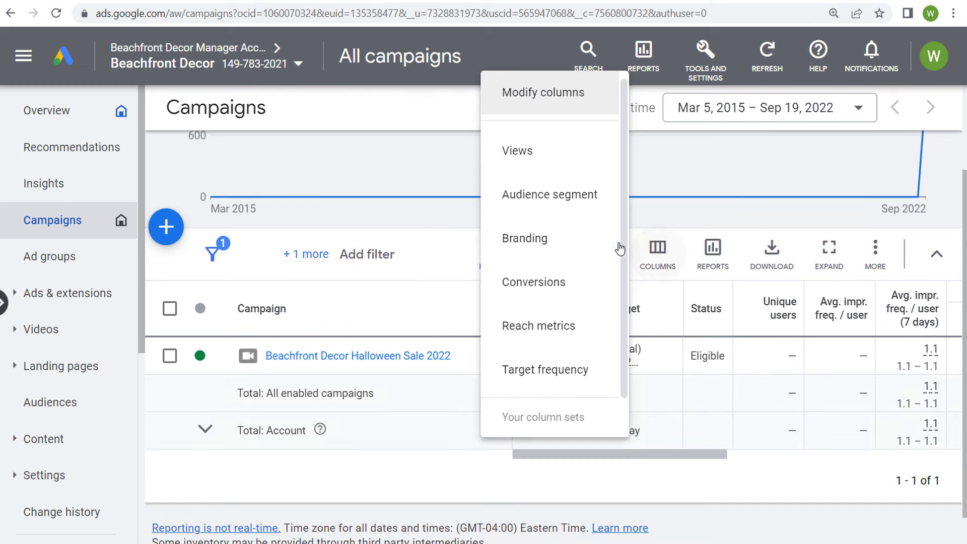
{"action": "left_click", "coordinate": [541, 91]}
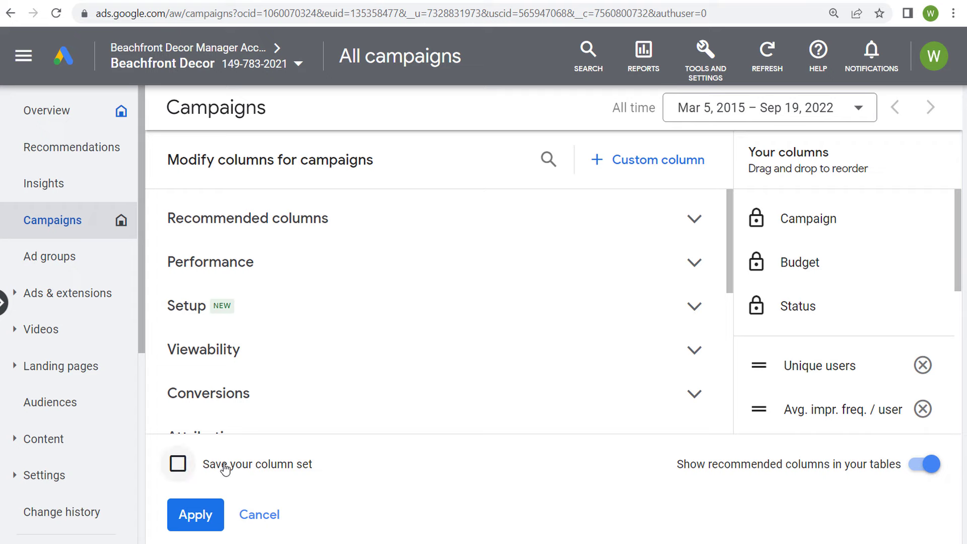
{"action": "left_click", "coordinate": [259, 514]}
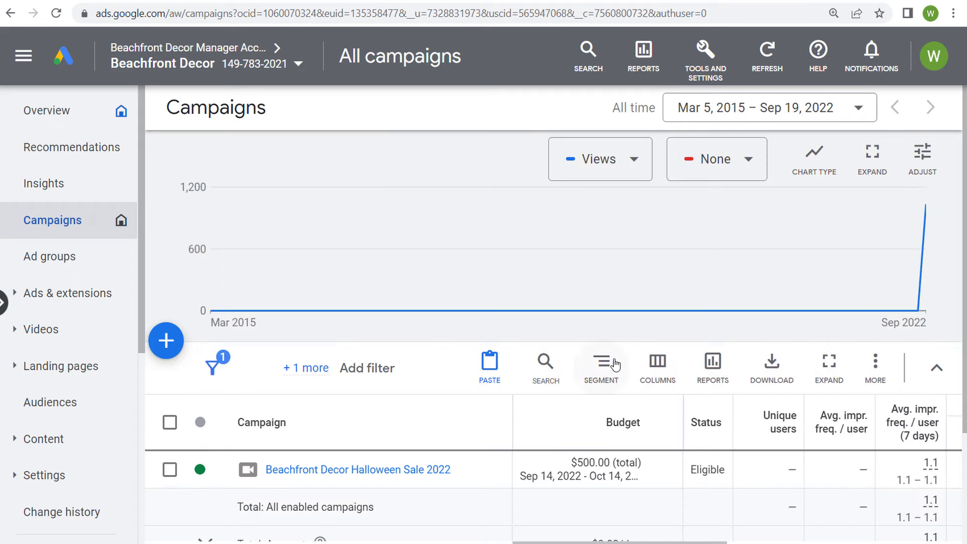